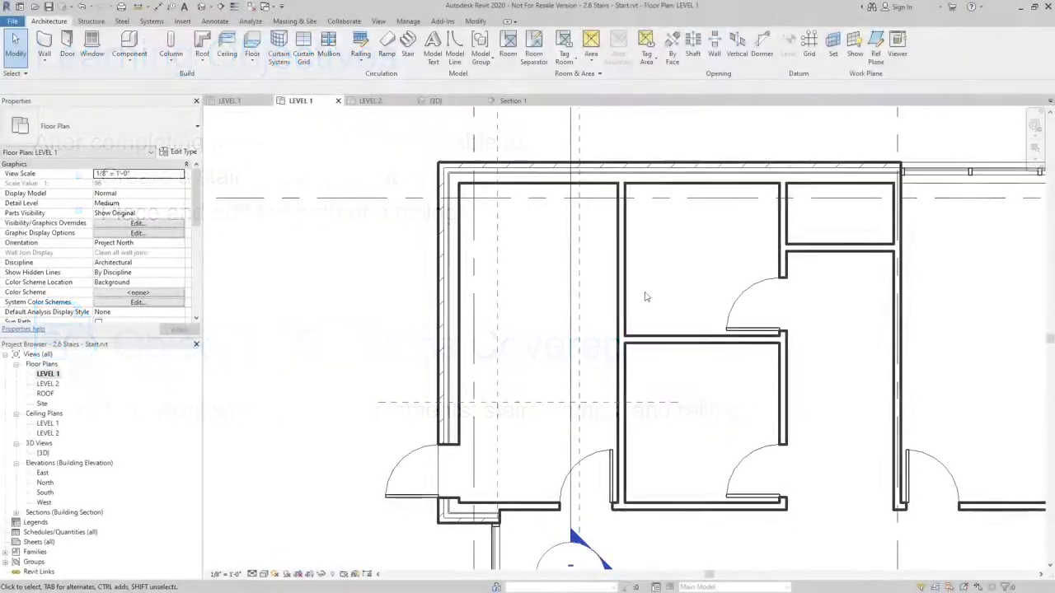
Start a new assembled stair on LEVEL 1 with the Architecture tab's Stair tool.
click(407, 49)
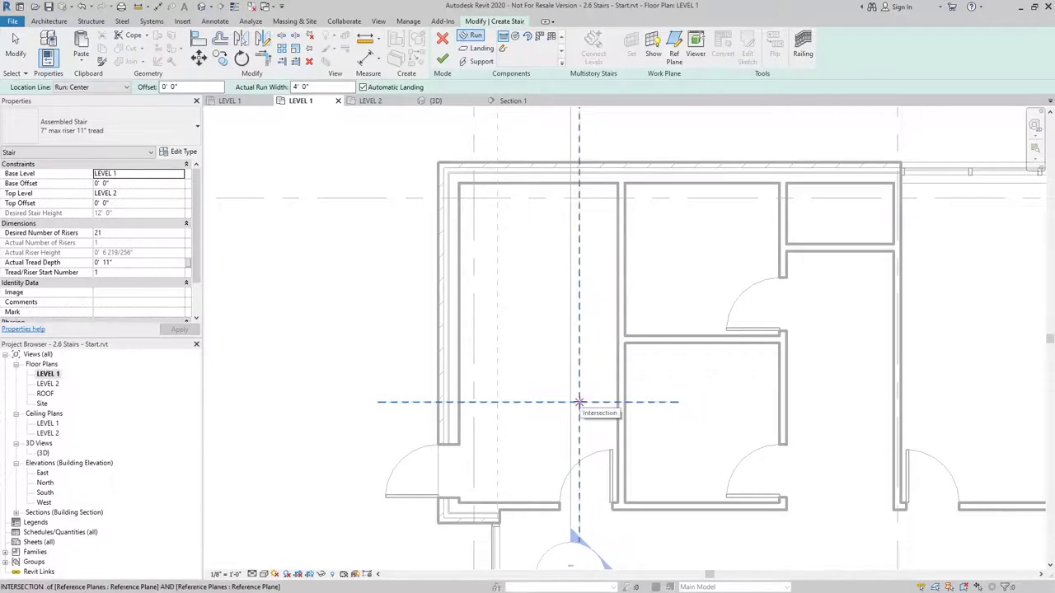
Sketch a 10-riser run and a parallel run ending at riser 21 between the reference planes.
click(579, 402)
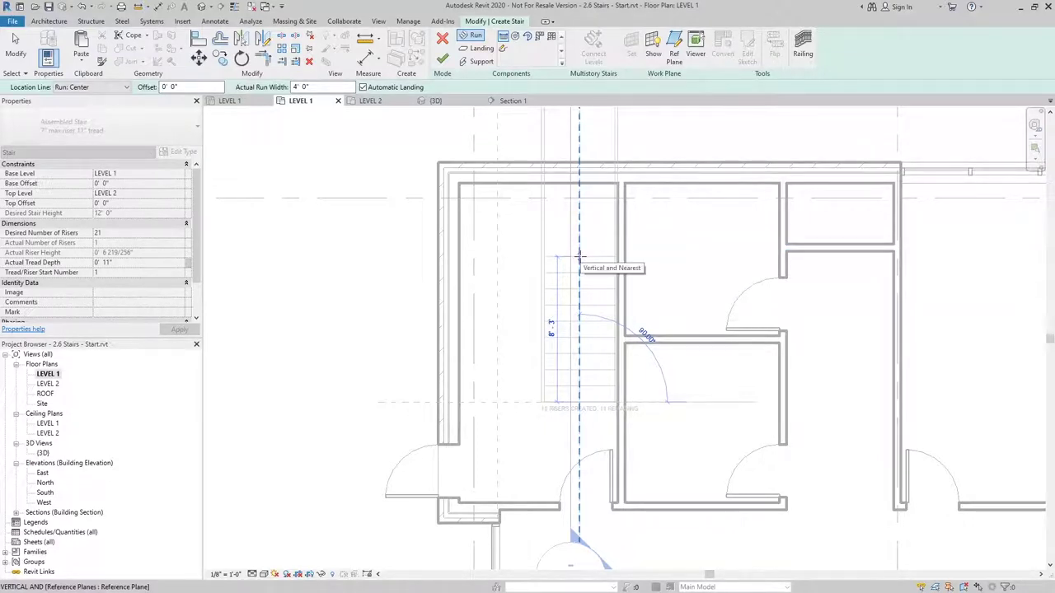
click(579, 257)
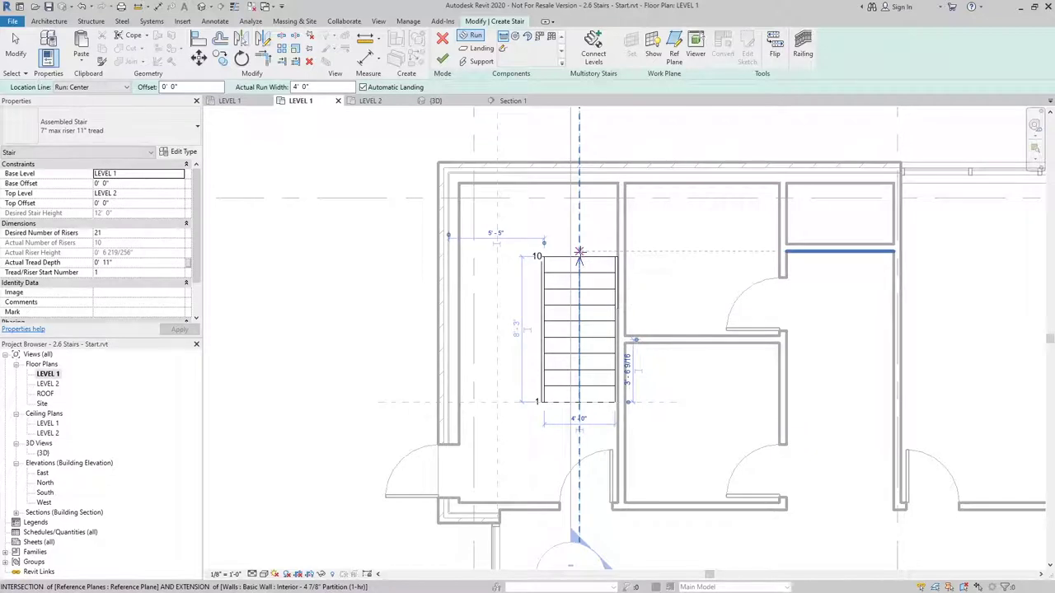
click(496, 256)
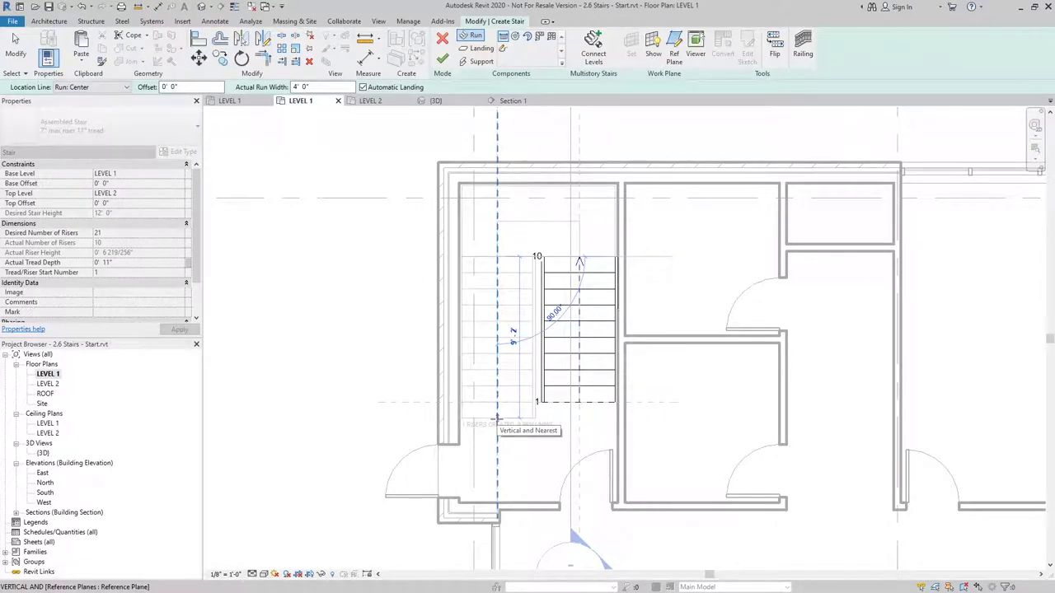
click(497, 419)
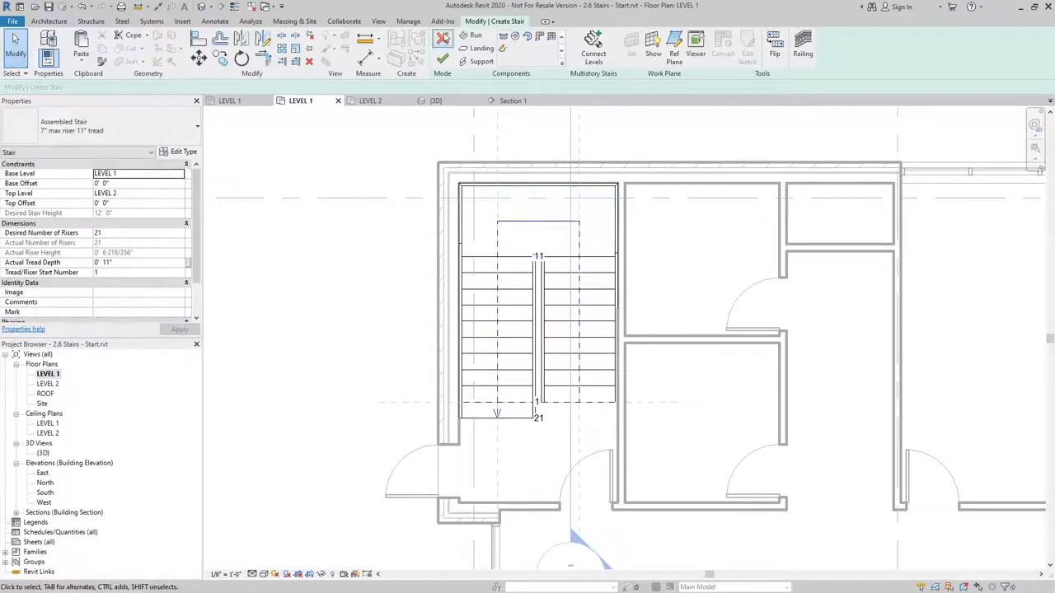
Finish the stair and inspect its outer and inner railings in plan.
click(443, 60)
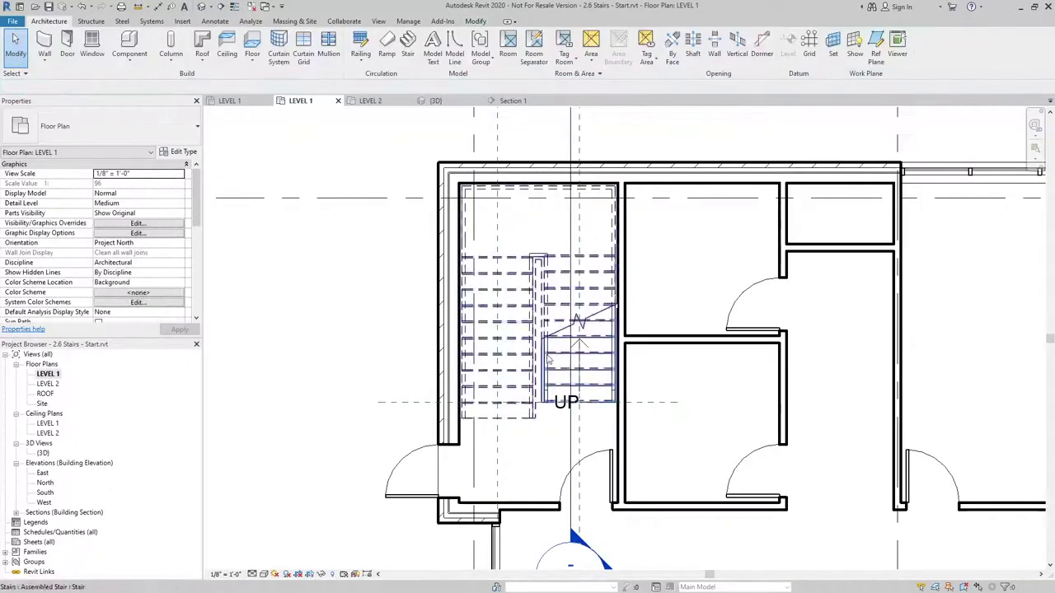
scroll(571, 383, up, 2)
scroll(571, 384, up, 1)
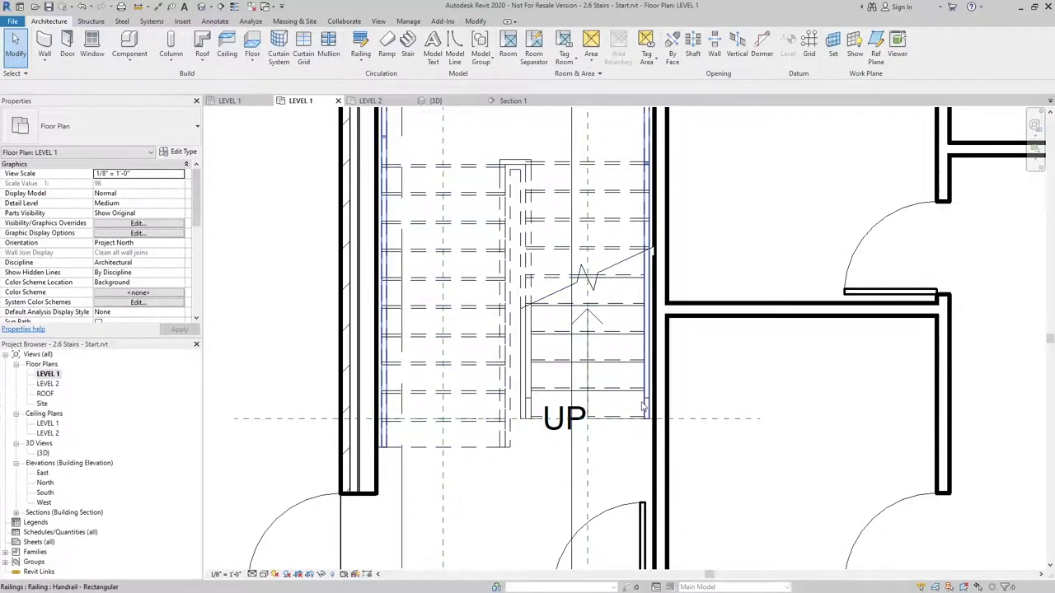
click(612, 425)
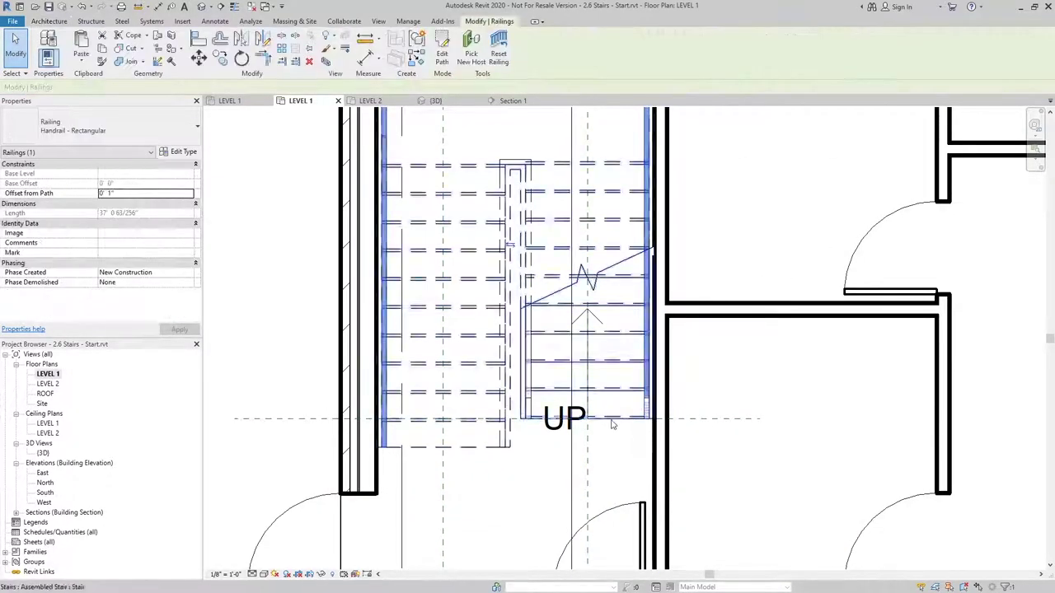
click(528, 409)
click(796, 447)
scroll(777, 435, down, 3)
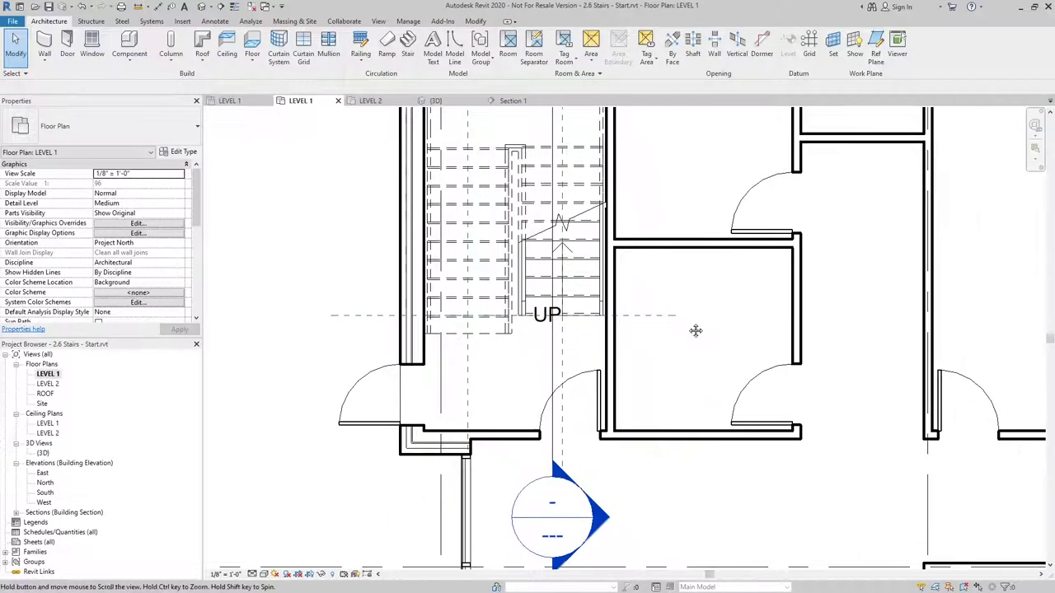
scroll(589, 503, down, 1)
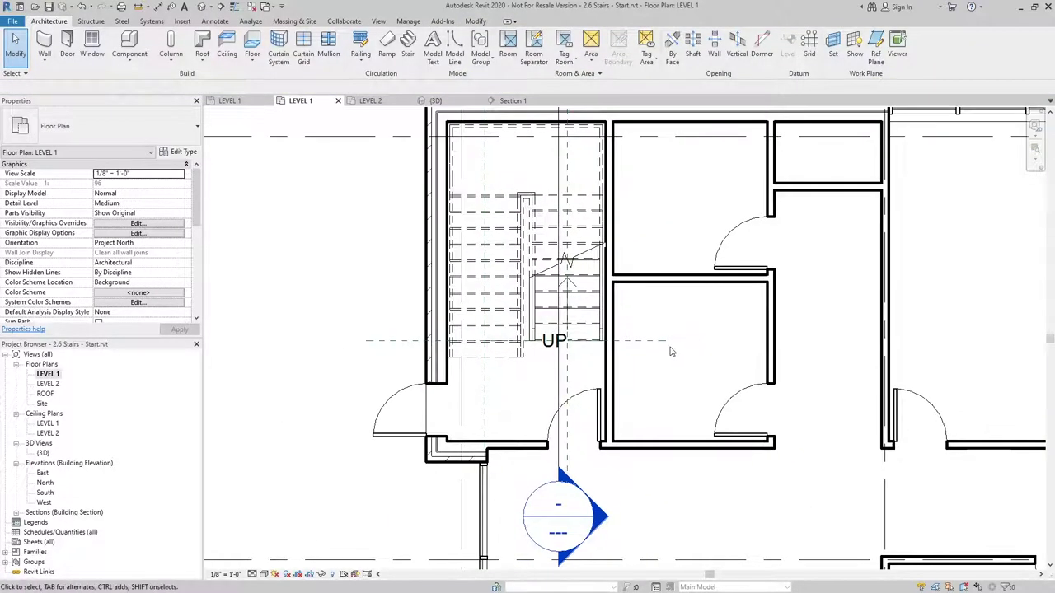
Open the Section 1 view cutting through the stair.
double_click(568, 522)
scroll(651, 357, up, 2)
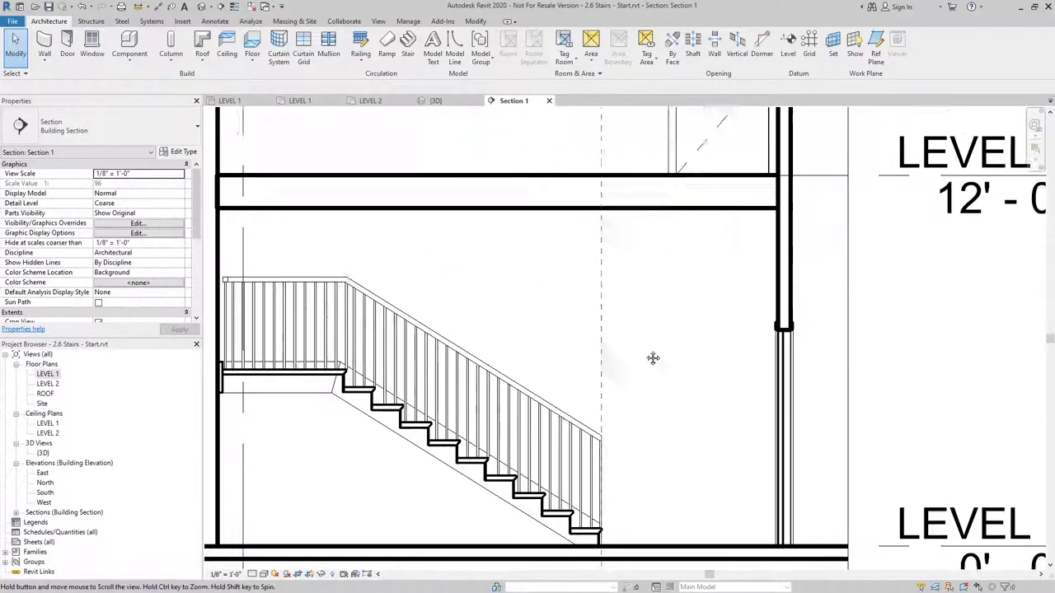
scroll(717, 365, down, 1)
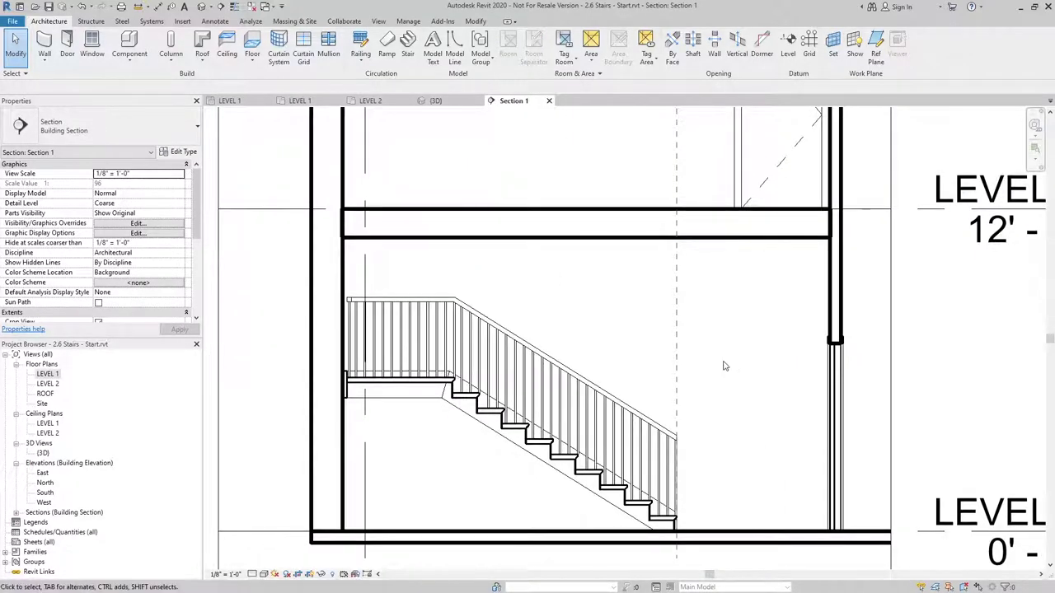
Change the stair railing's type to Guardrail - Pipe.
click(634, 410)
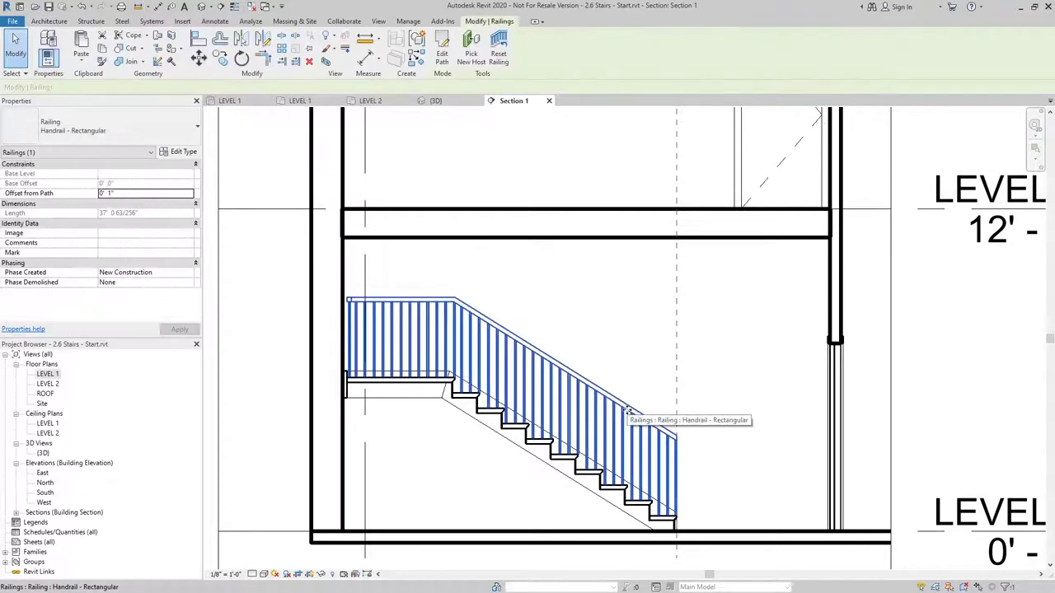
middle_drag(756, 419, 752, 414)
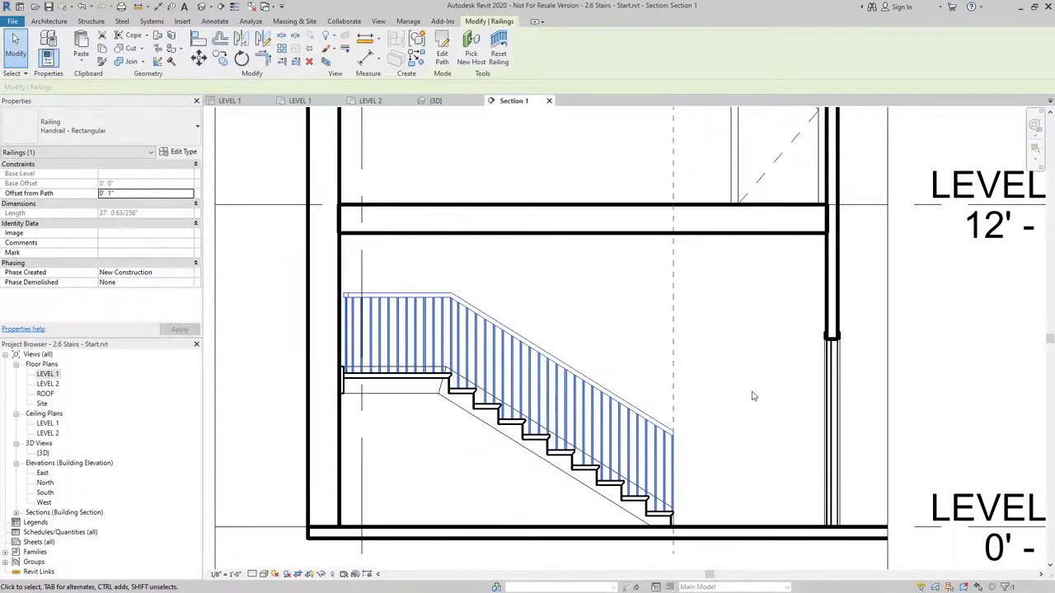
click(137, 138)
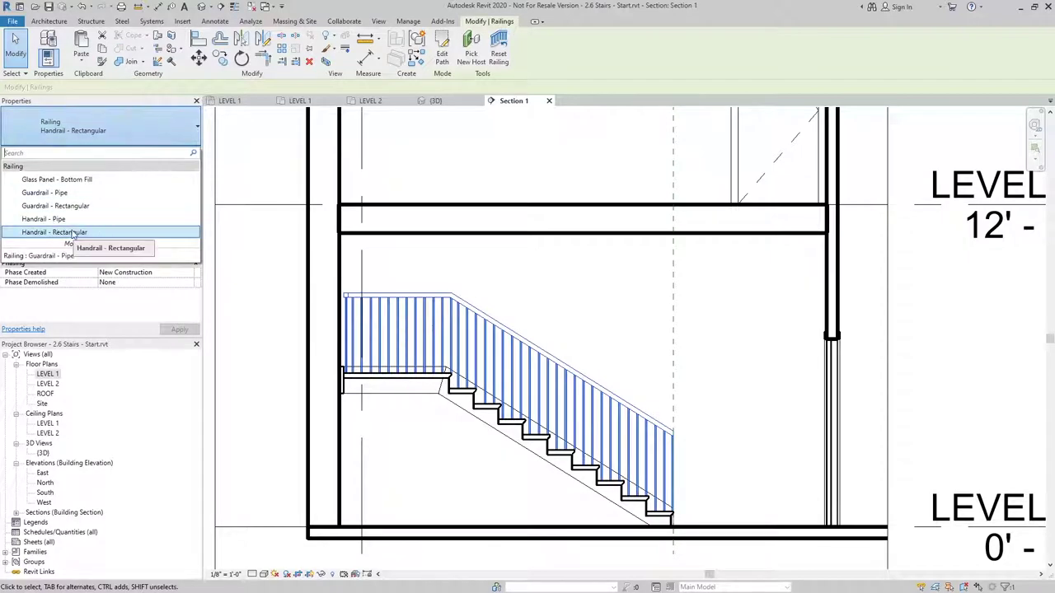
click(64, 193)
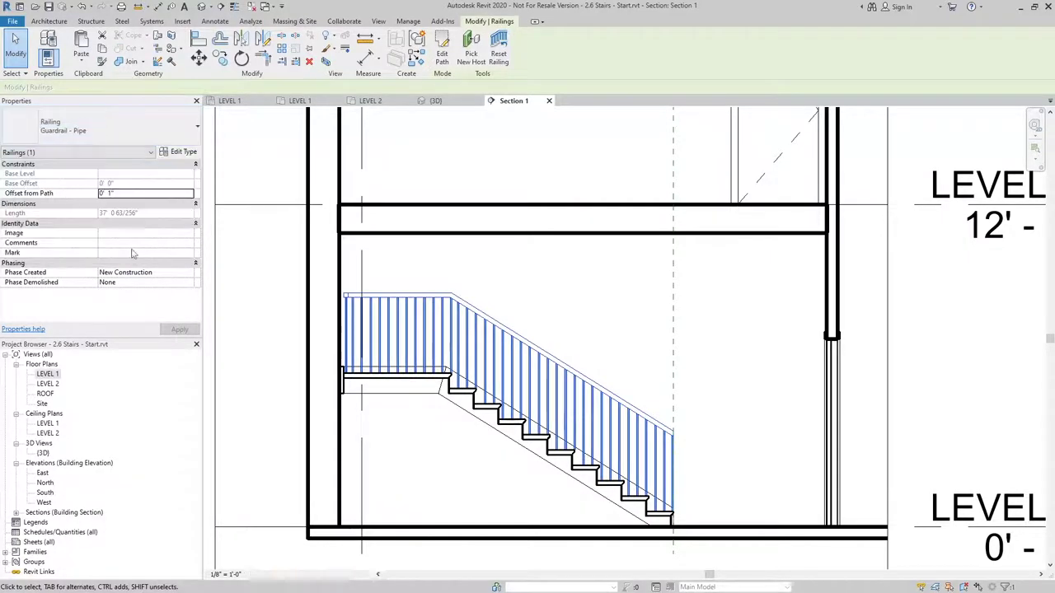
click(714, 426)
Inspect the Guardrail - Pipe railing's lower end and narrow the pick to its top handrail.
middle_drag(743, 467, 697, 467)
scroll(692, 473, up, 2)
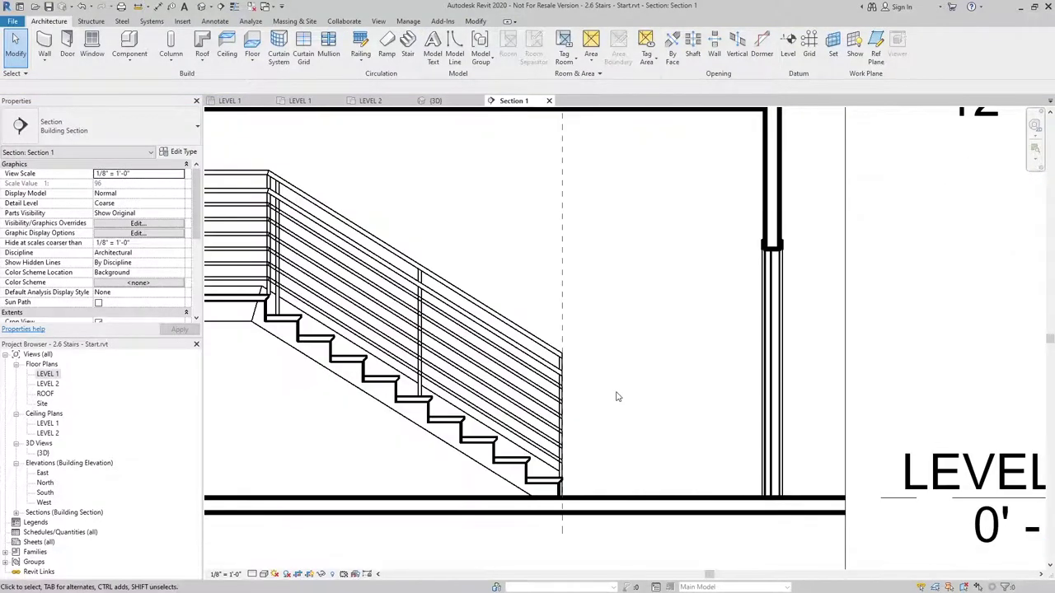
middle_drag(621, 385, 687, 389)
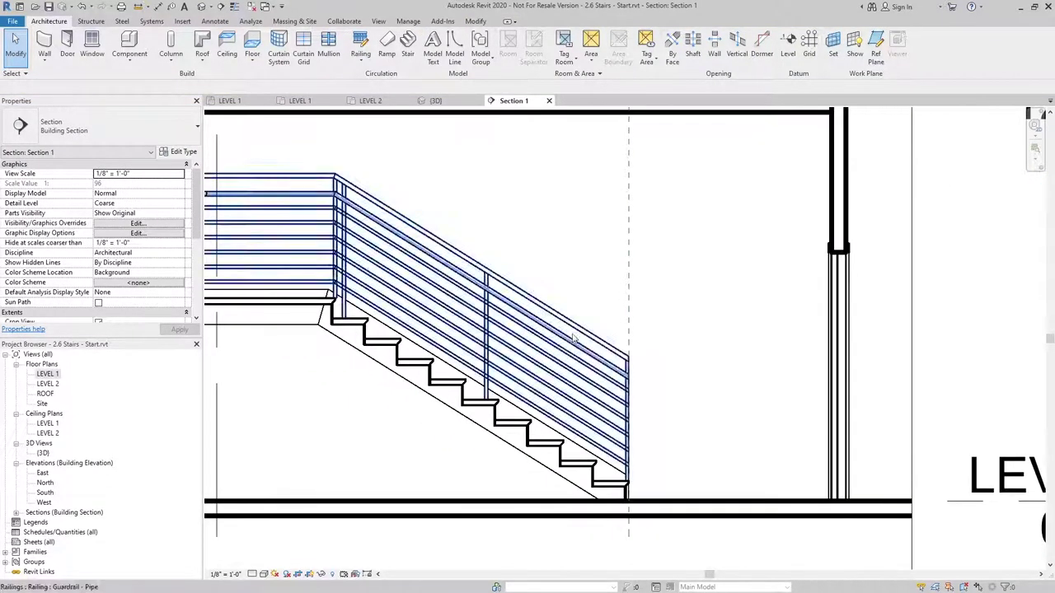
click(591, 341)
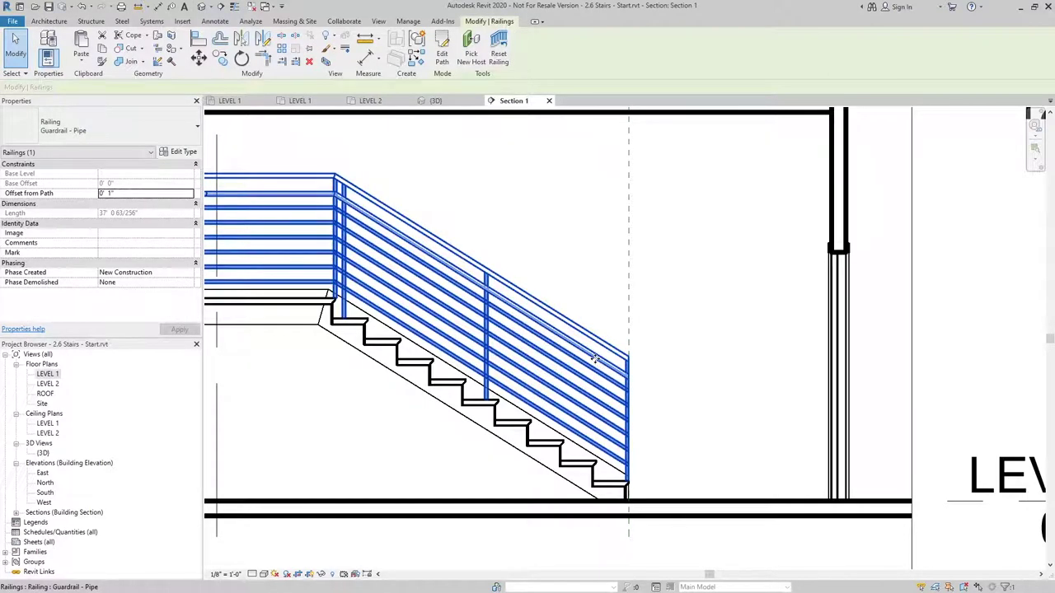
click(676, 397)
middle_drag(676, 397, 625, 389)
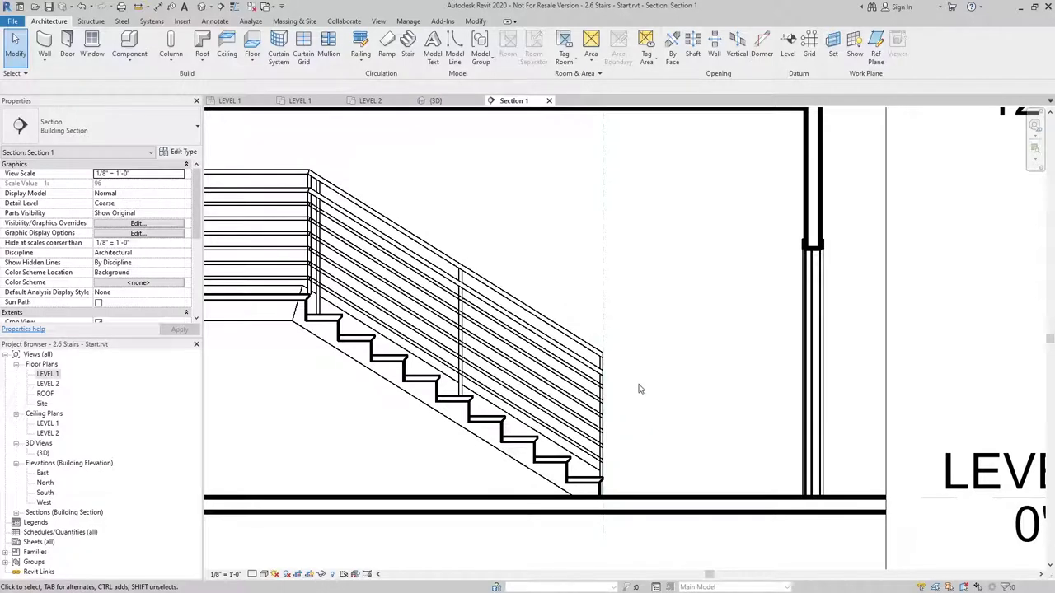
middle_drag(639, 388, 546, 384)
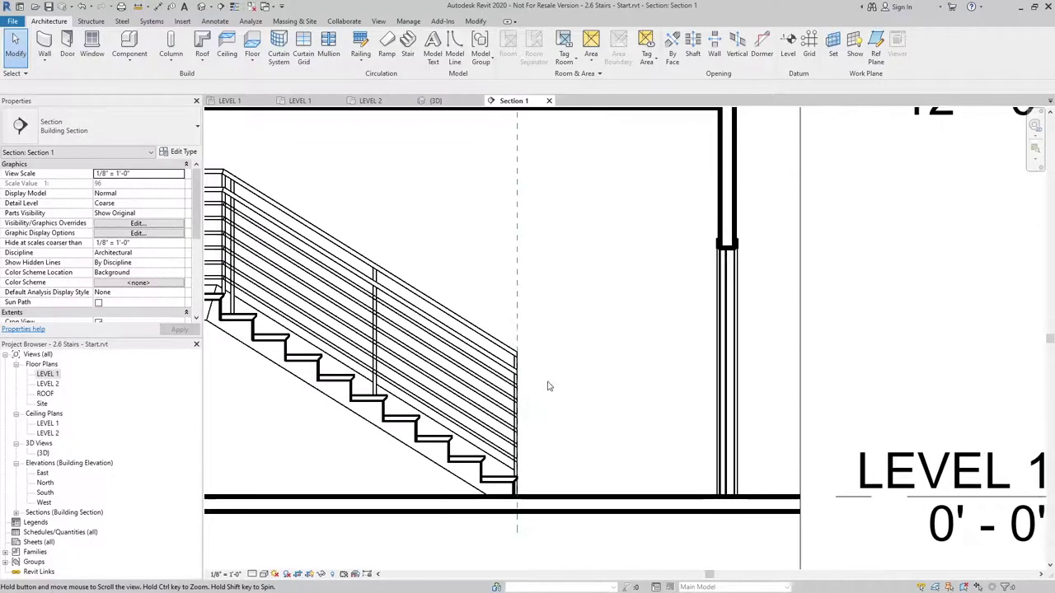
key(Tab)
Give the top handrail's type a Wall-style bottom extension 1' 0" long.
click(486, 360)
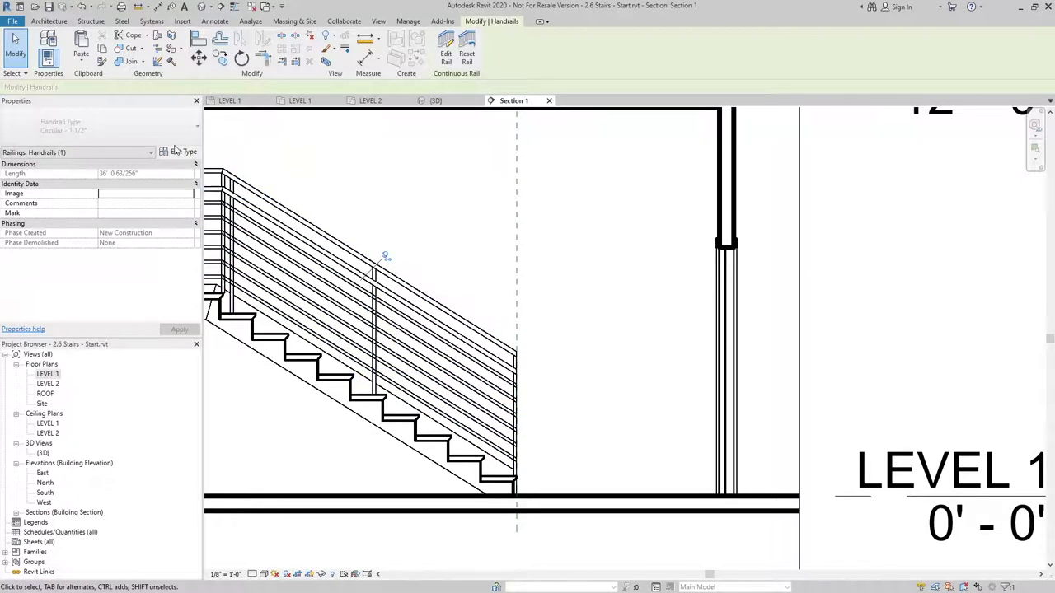
click(179, 151)
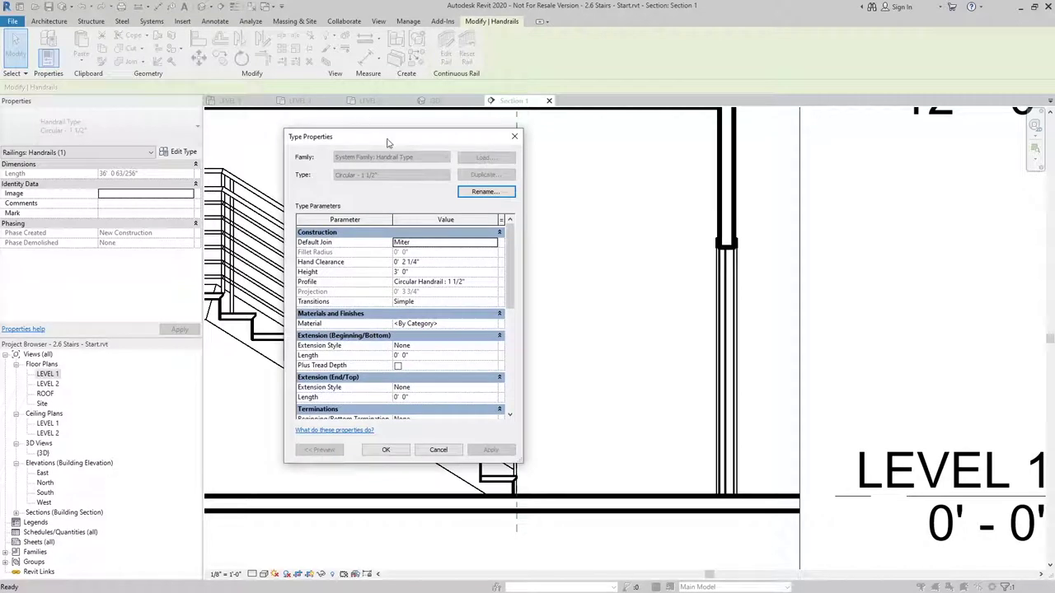
drag(387, 143, 390, 125)
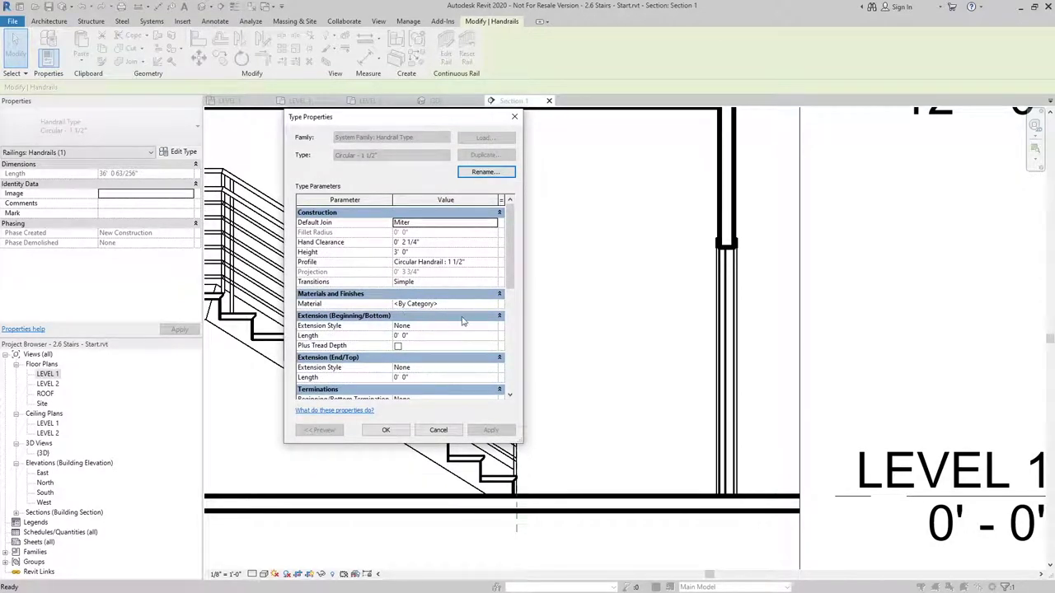
click(488, 326)
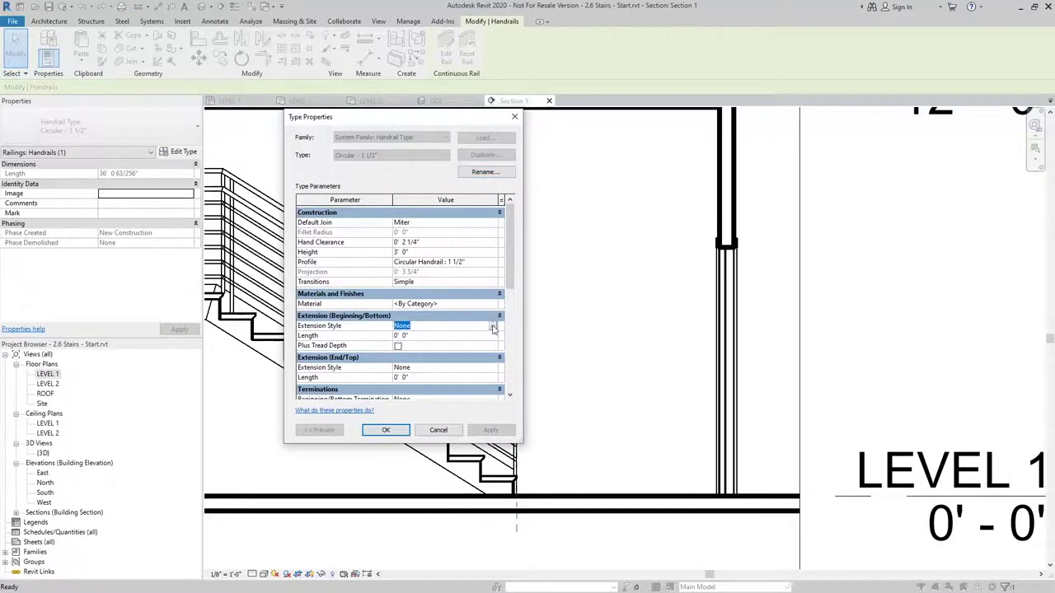
click(494, 327)
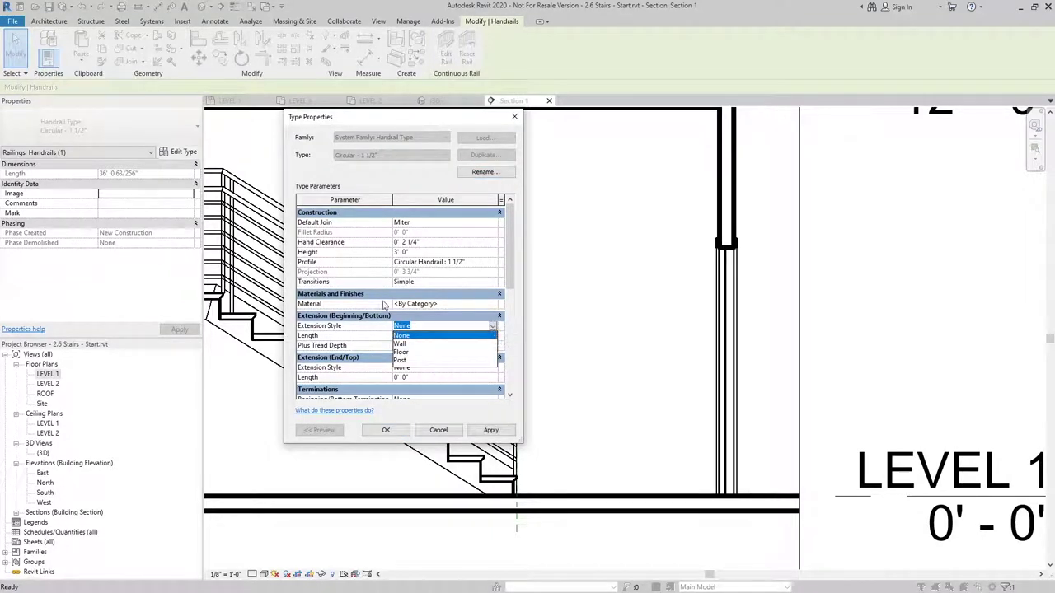
click(400, 344)
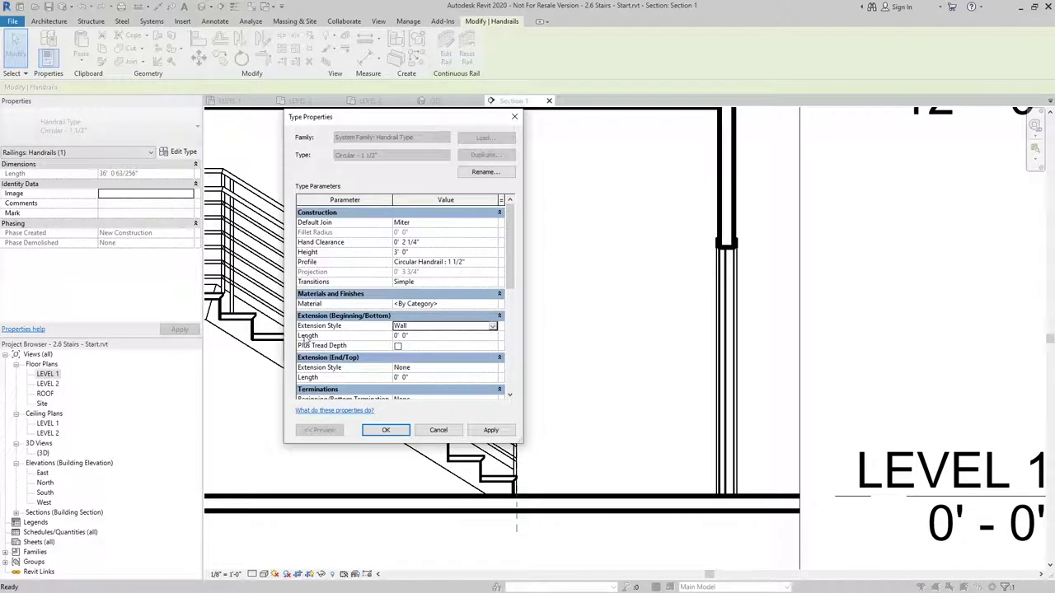
click(431, 335)
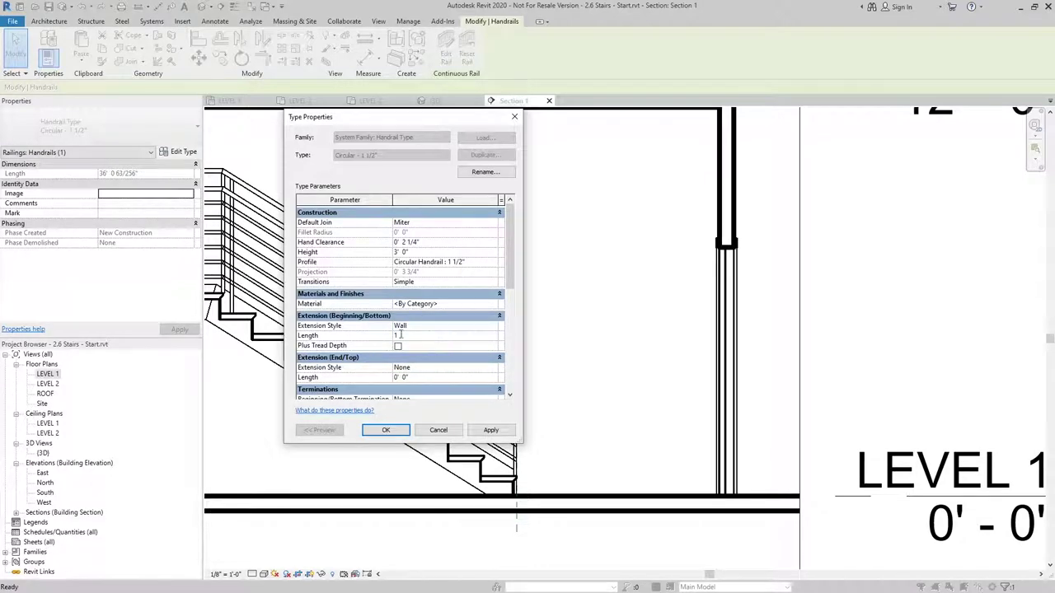
key(Tab)
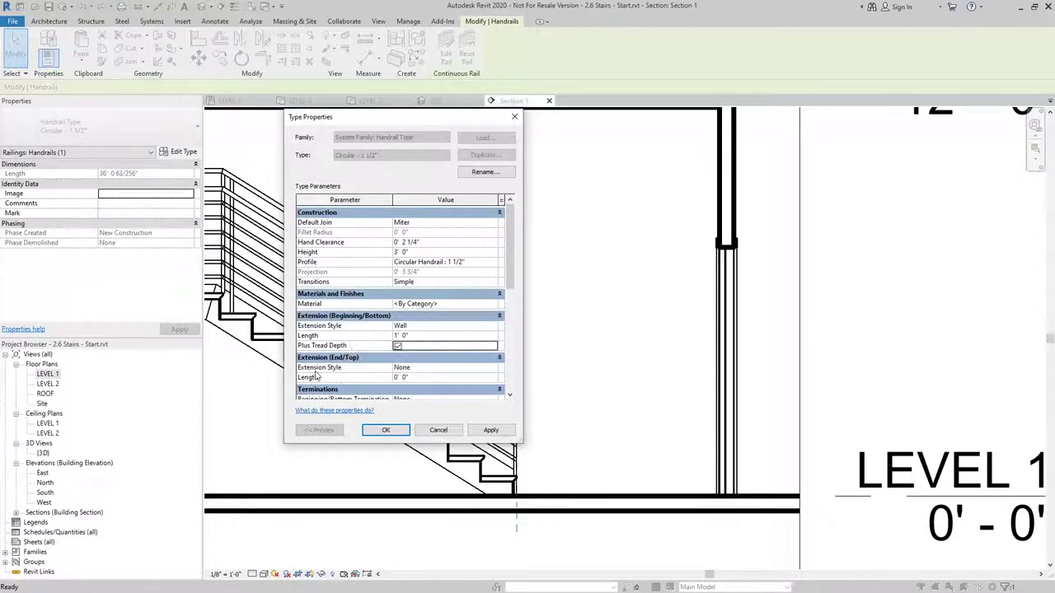
Set the End/Top extension to Wall with a 1' 0" length and apply the type changes.
click(465, 367)
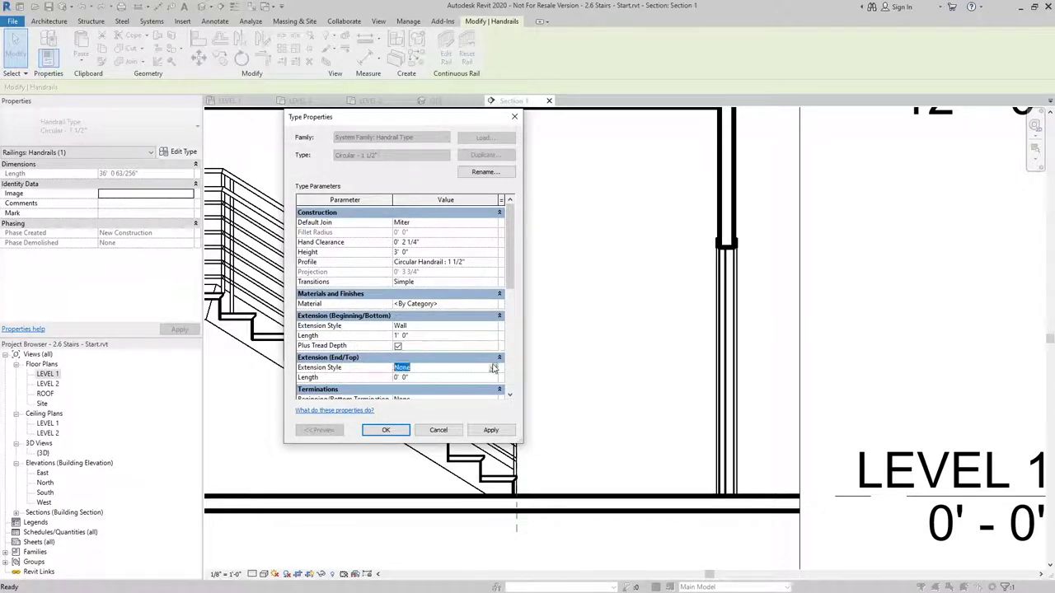
click(493, 368)
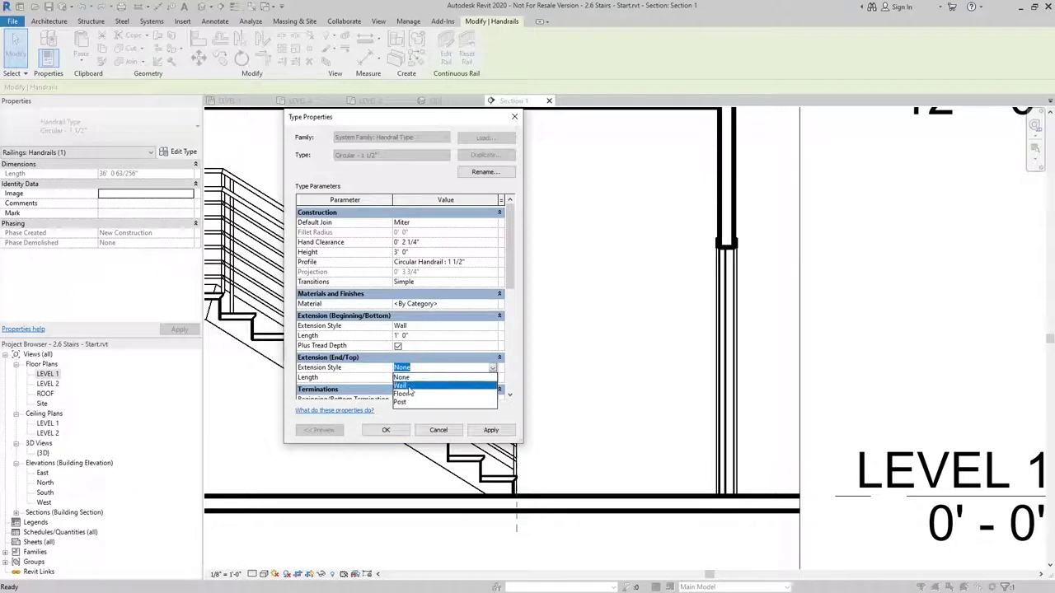
click(401, 385)
click(410, 375)
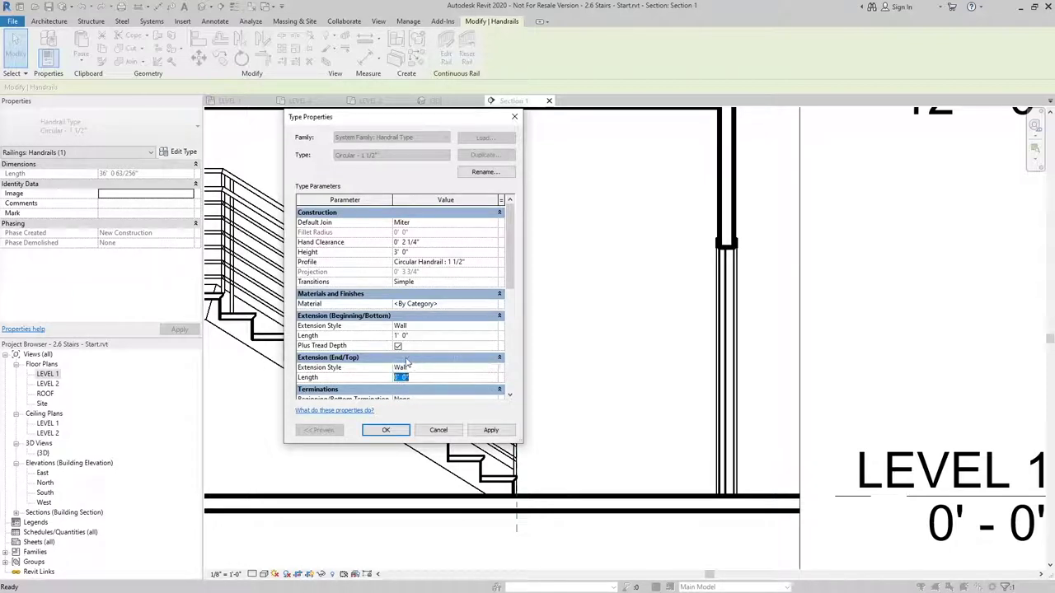
click(396, 375)
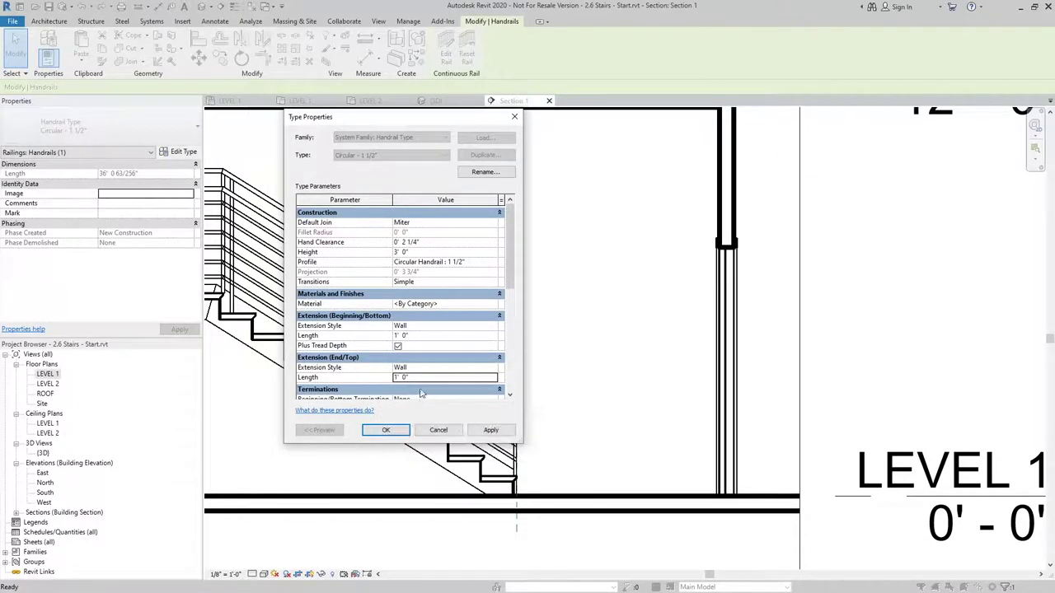
click(385, 430)
Open the LEVEL 1 floor plan and check the Guardrail - Pipe railing around the U-shaped stair.
click(615, 268)
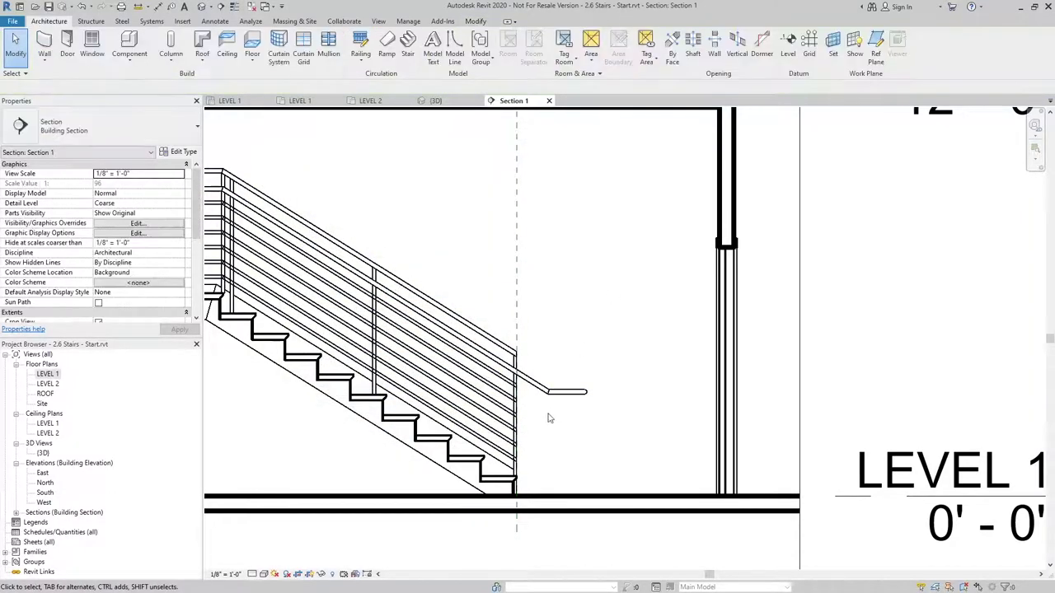
scroll(569, 399, down, 2)
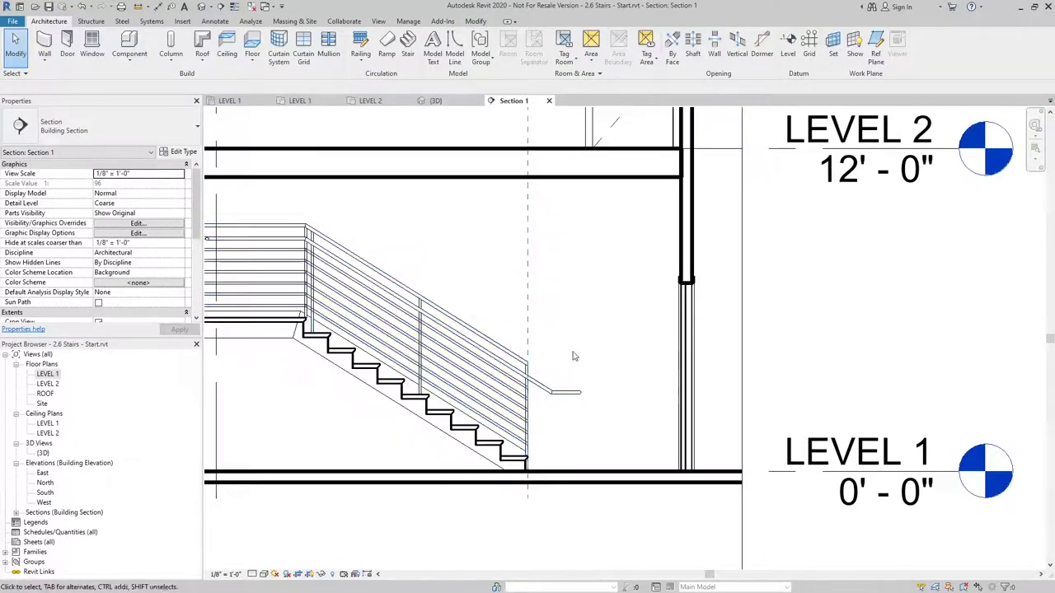
double_click(47, 374)
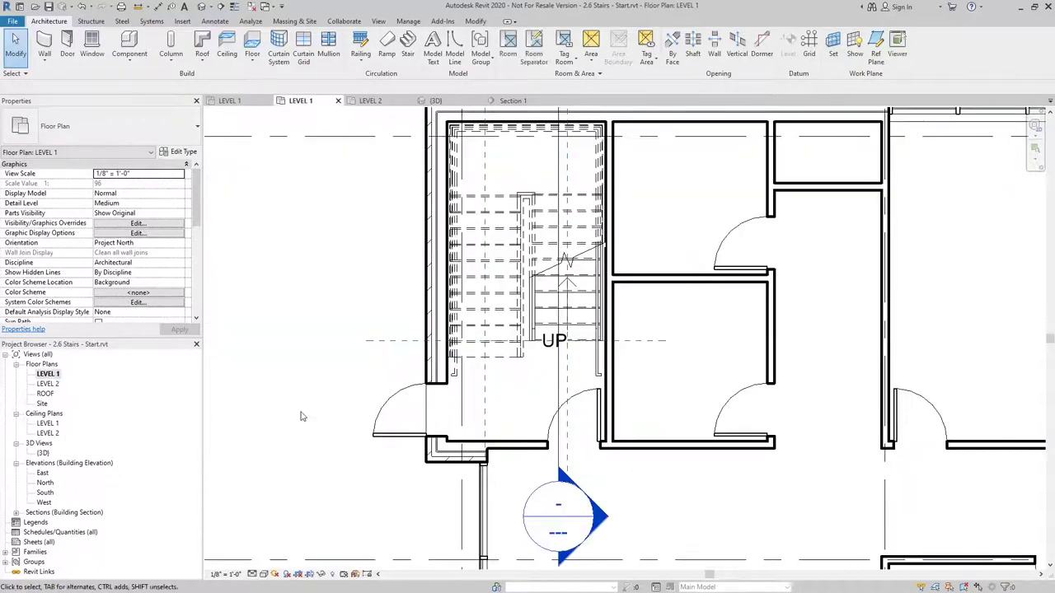
scroll(577, 346, up, 2)
click(626, 374)
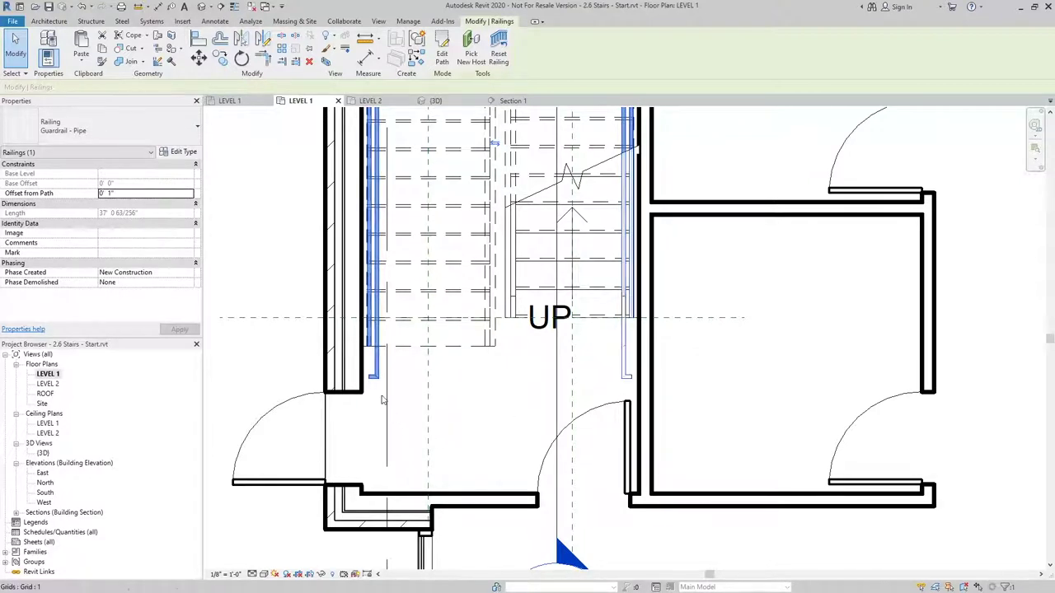
click(508, 387)
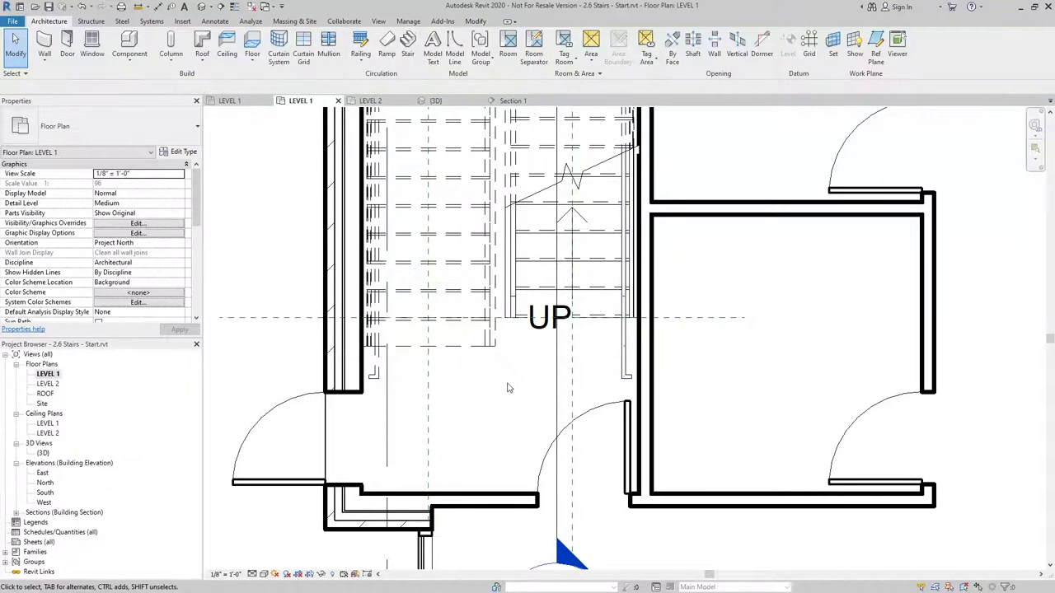
scroll(506, 387, down, 3)
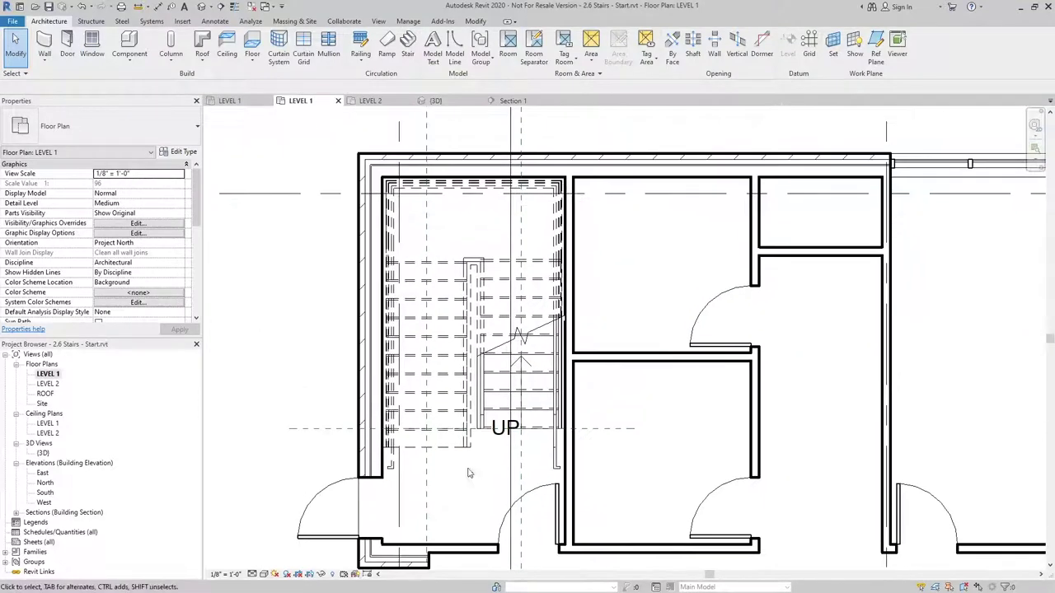
Edit the railing path, deleting the left sketch line so only the right-hand line remains.
click(553, 457)
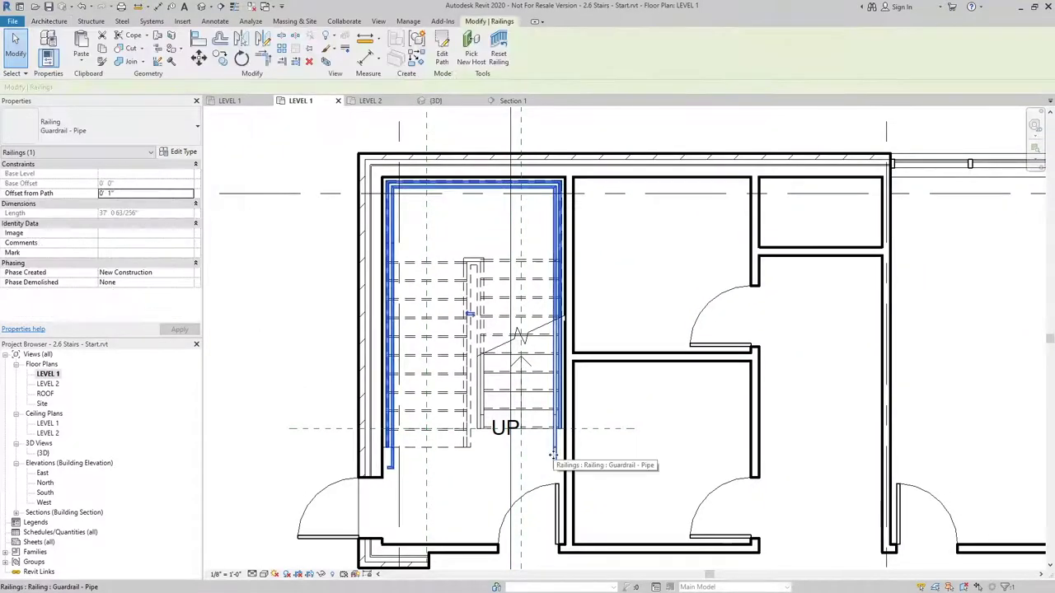
click(443, 55)
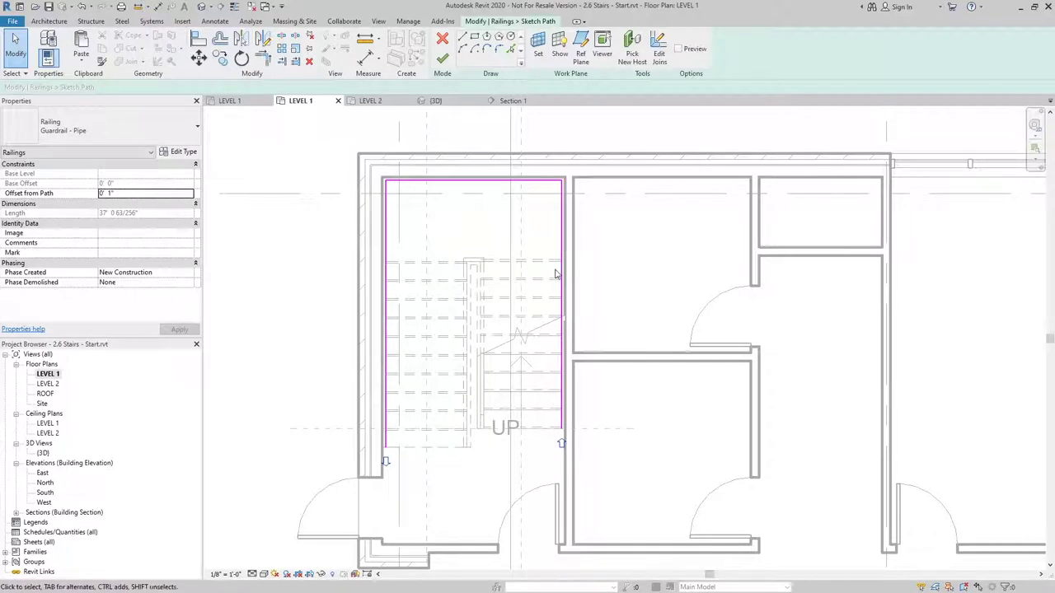
mouse_move(658, 148)
mouse_down()
mouse_move(409, 214)
mouse_move(375, 248)
mouse_move(401, 290)
mouse_up()
click(401, 290)
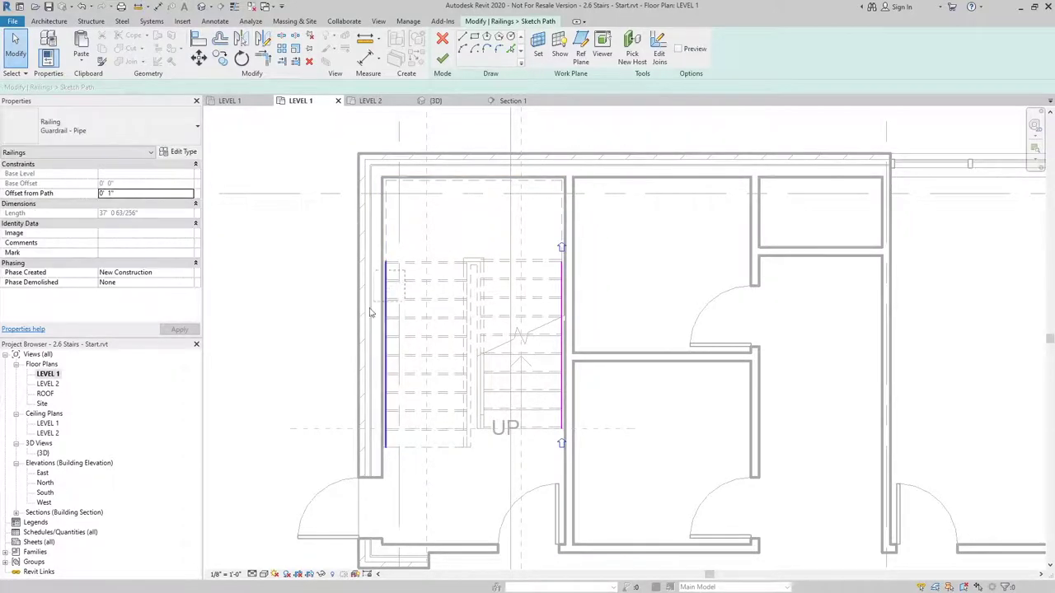
click(401, 344)
key(Delete)
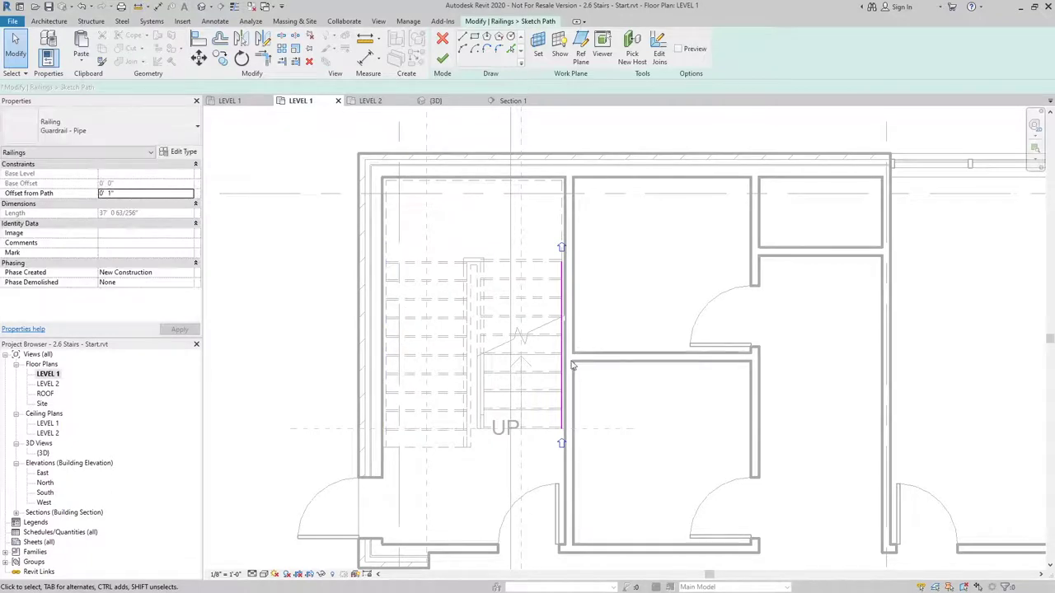
click(562, 305)
click(650, 283)
click(442, 59)
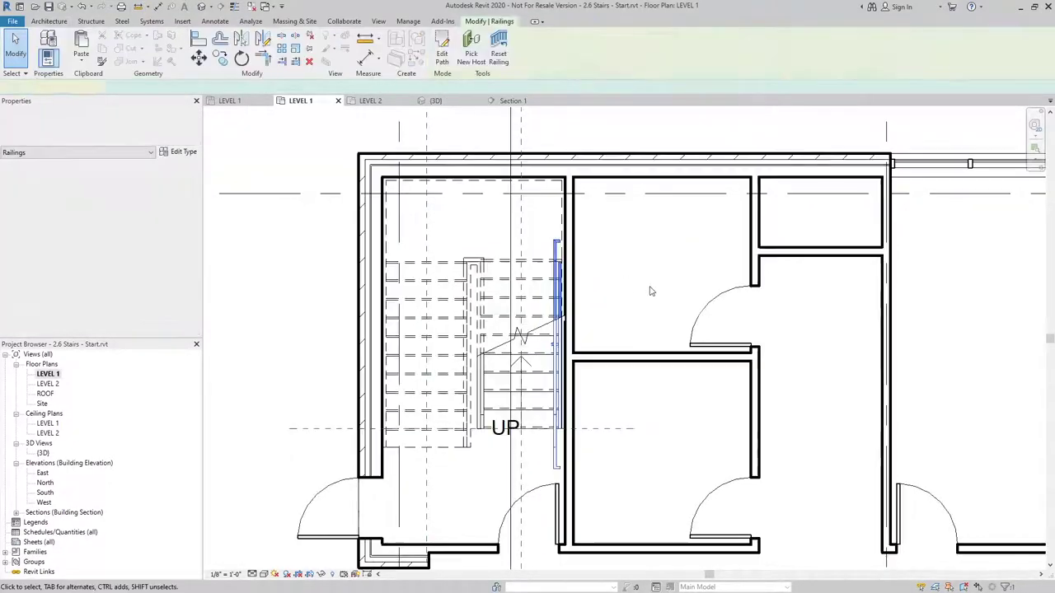
Inspect the trimmed Guardrail - Pipe railing in the LEVEL 1 plan.
click(641, 264)
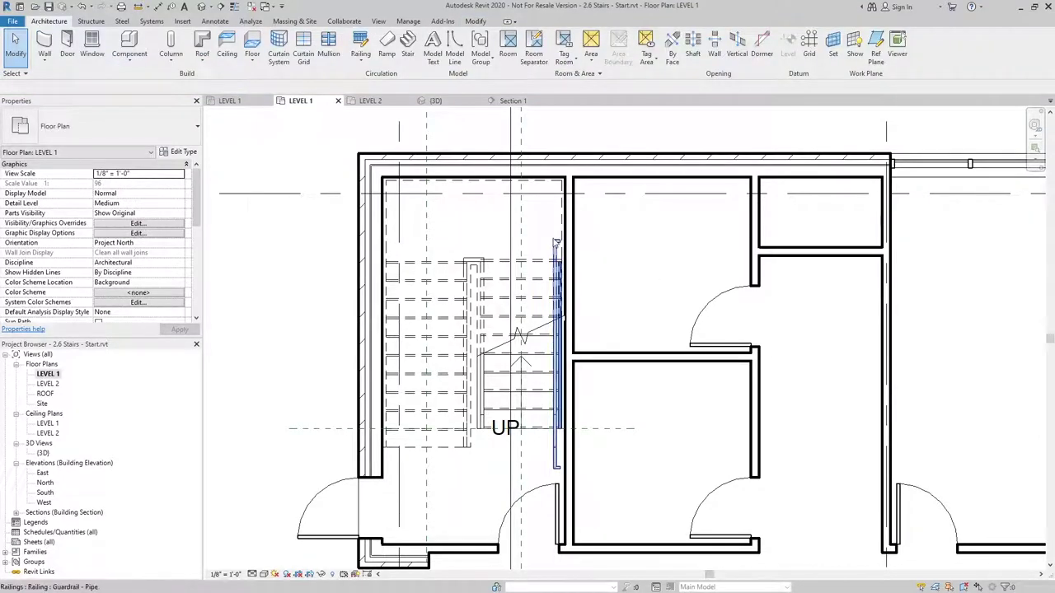
click(556, 244)
scroll(556, 244, up, 2)
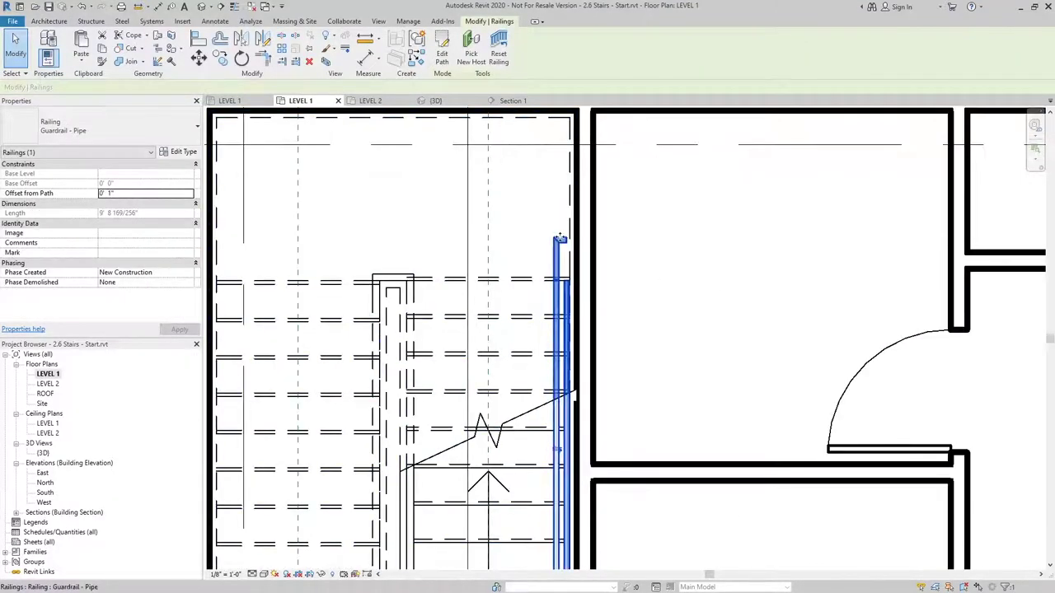
scroll(557, 240, down, 2)
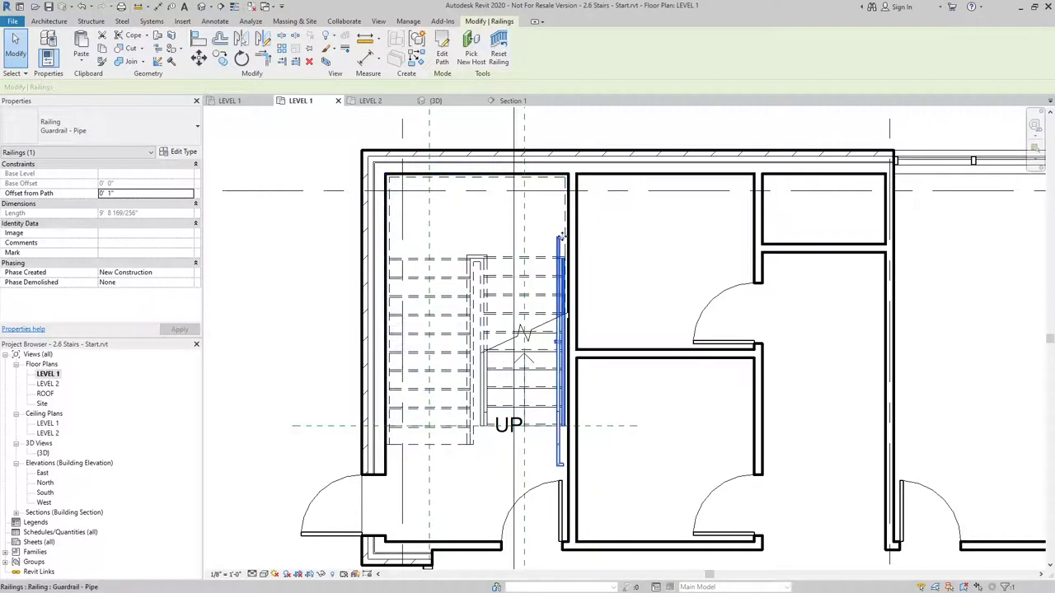
click(640, 263)
scroll(640, 265, down, 1)
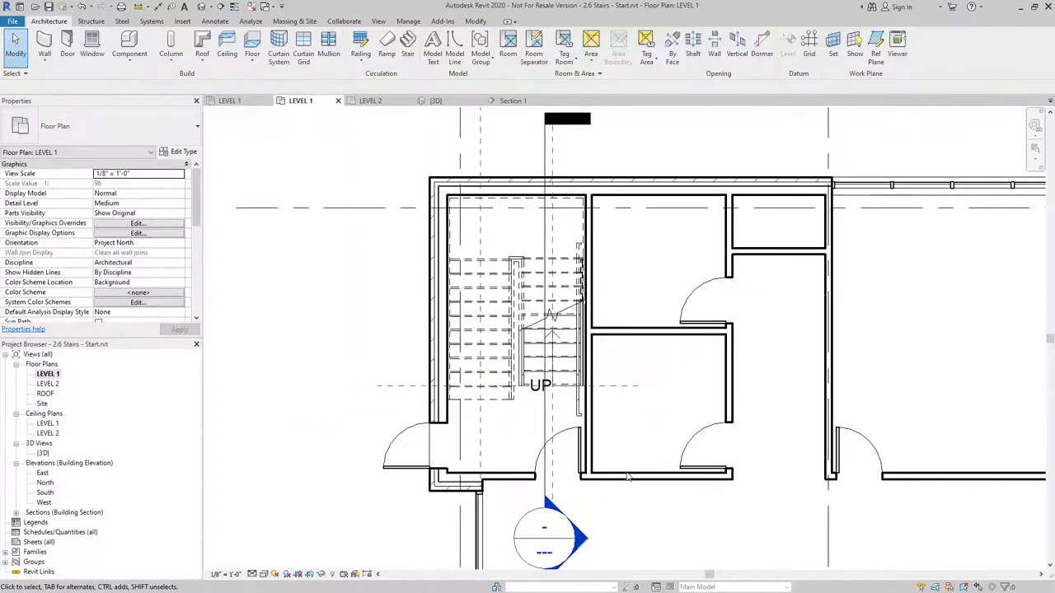
Open Section 1, centre the stair, and narrow the pick to the top handrail.
double_click(548, 527)
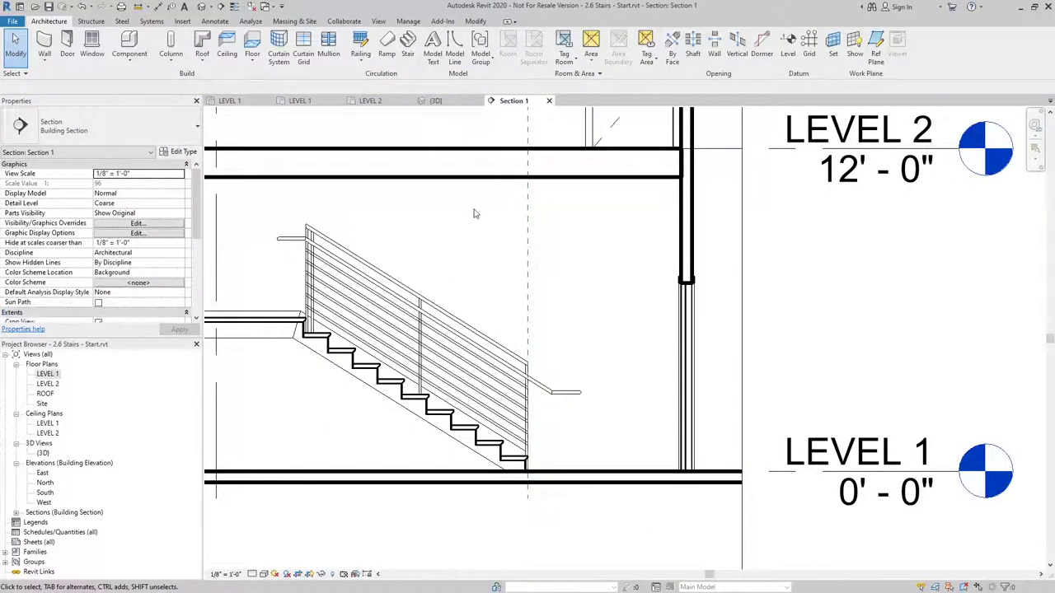
middle_drag(474, 214, 607, 216)
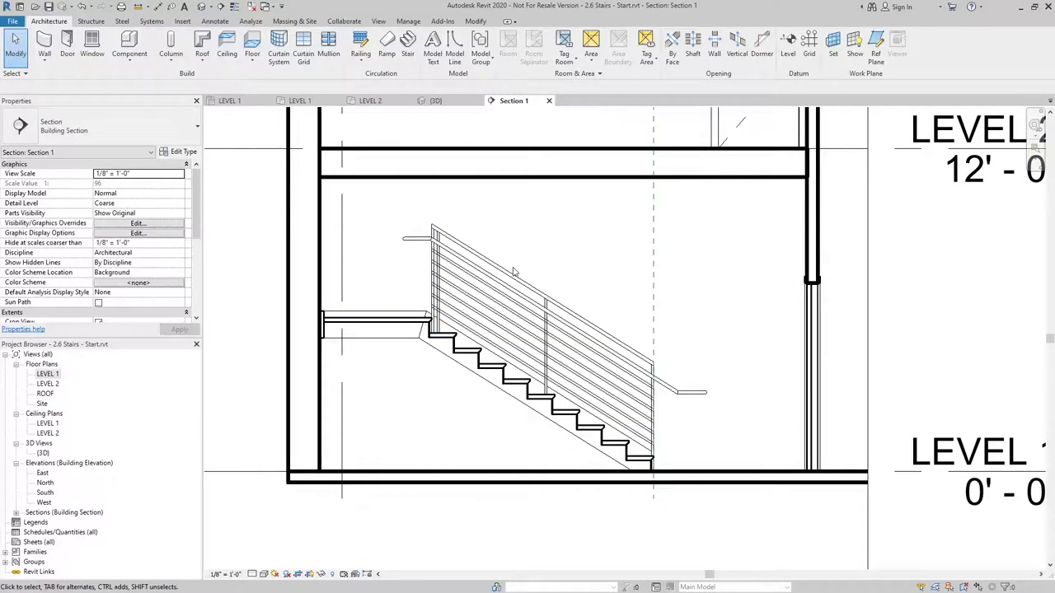
key(Tab)
Apply a Floor-style bottom extension to the Circular 1 1/2" handrail type.
click(702, 396)
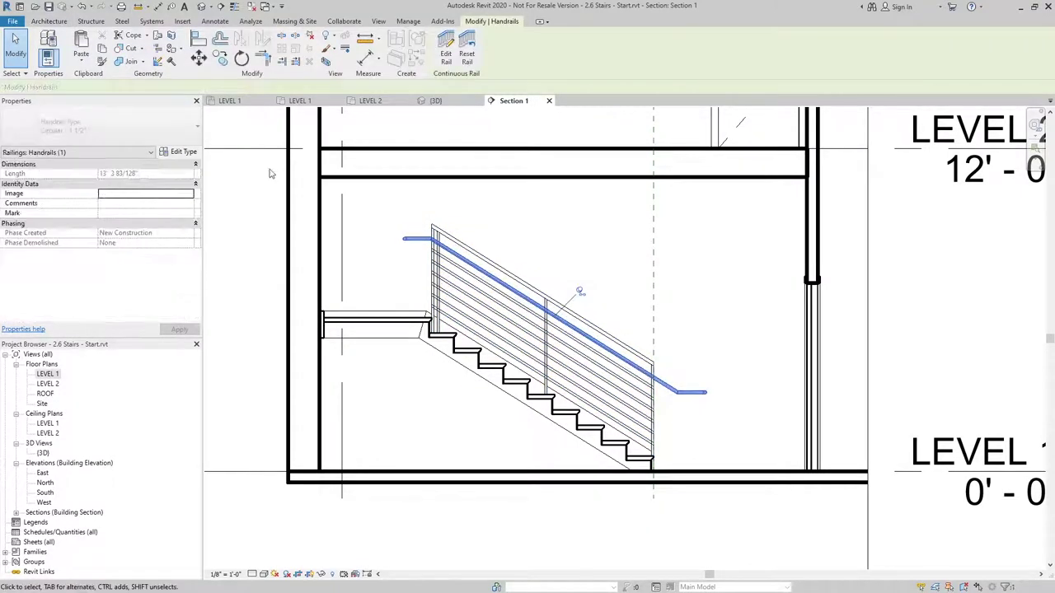
click(195, 153)
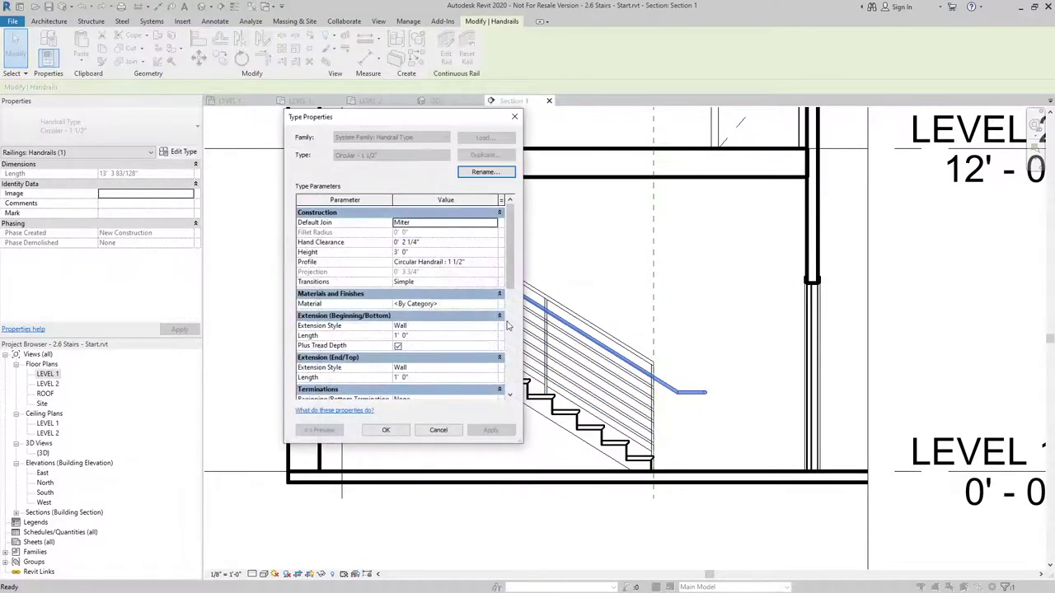
click(494, 327)
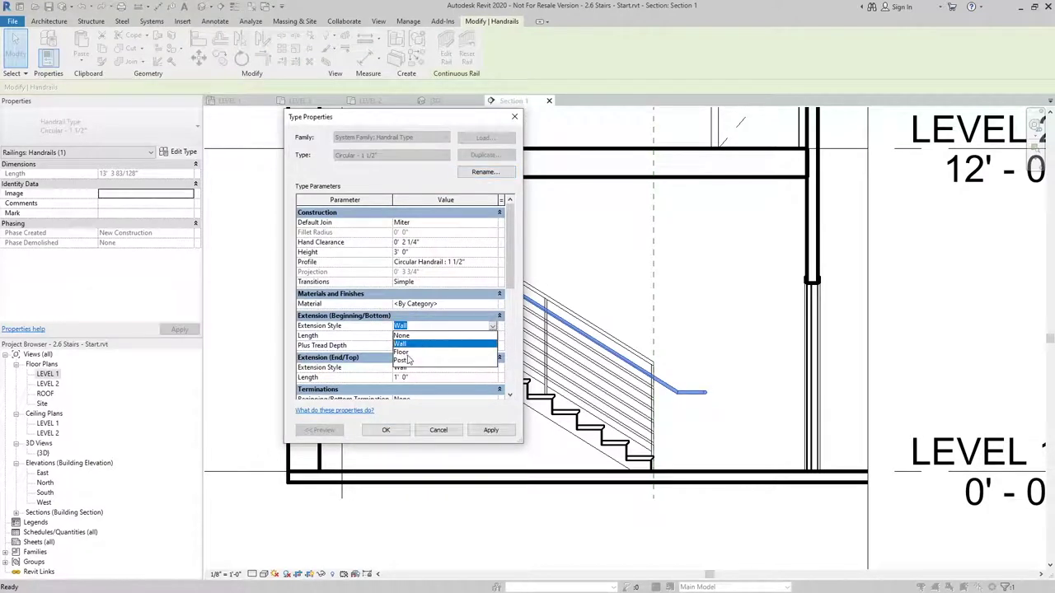
click(412, 353)
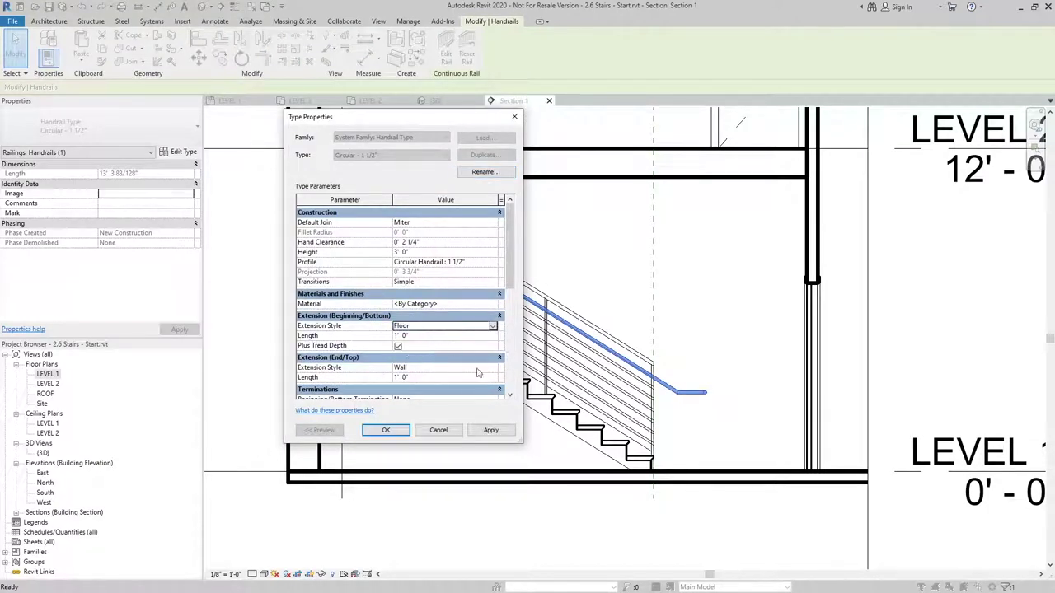
click(498, 431)
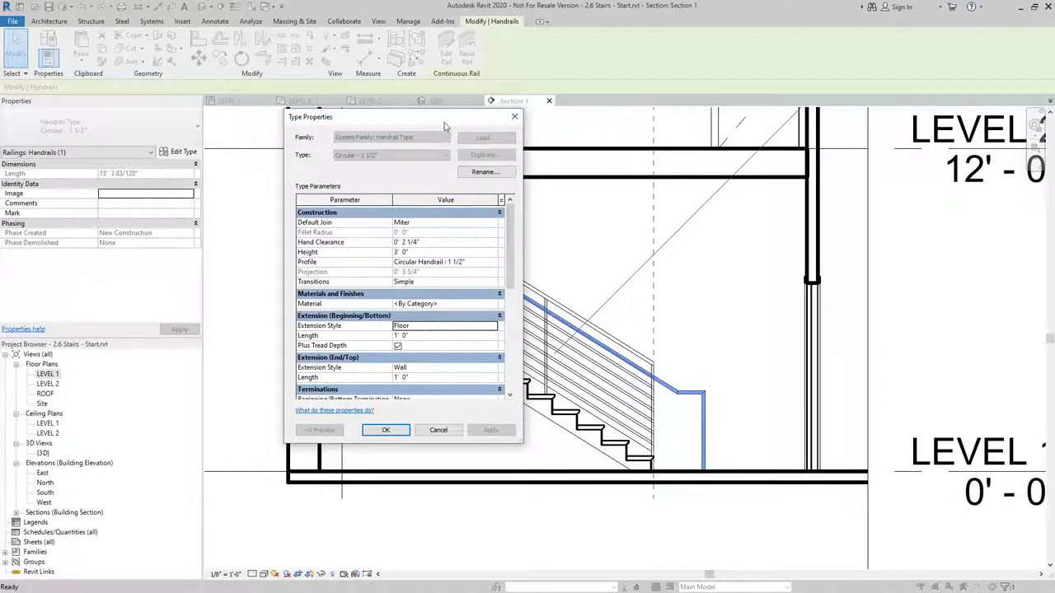
Try a Post-style bottom extension, then set the bottom extension back to Wall.
drag(443, 122, 201, 122)
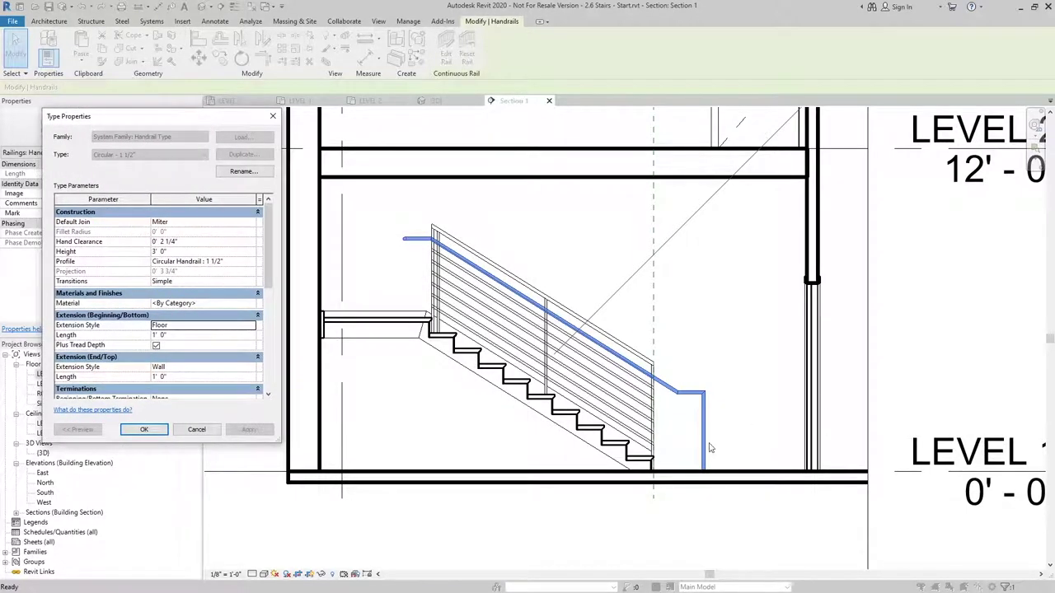
click(203, 326)
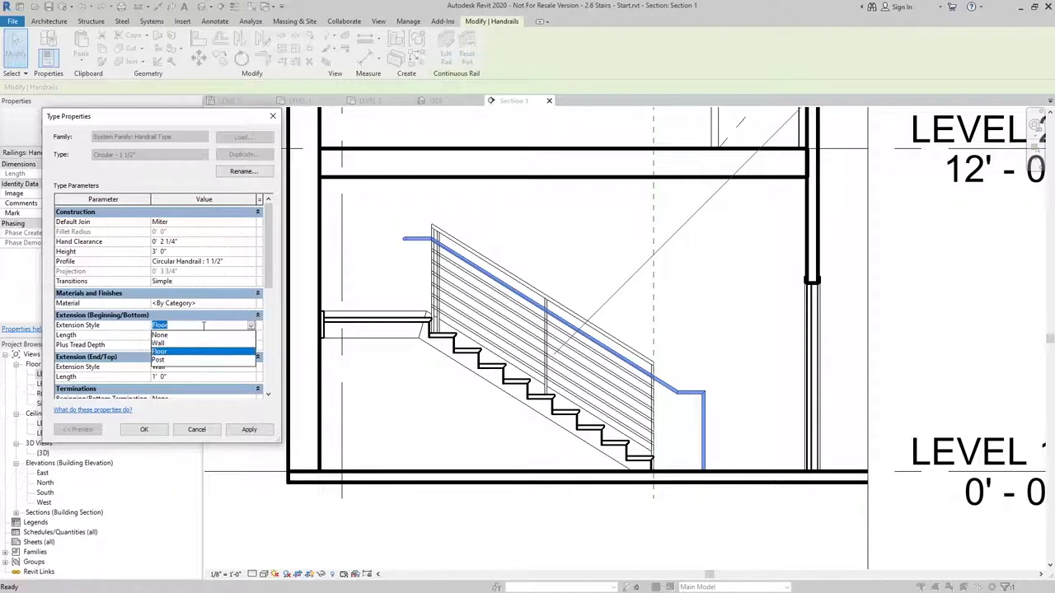
click(174, 362)
click(249, 429)
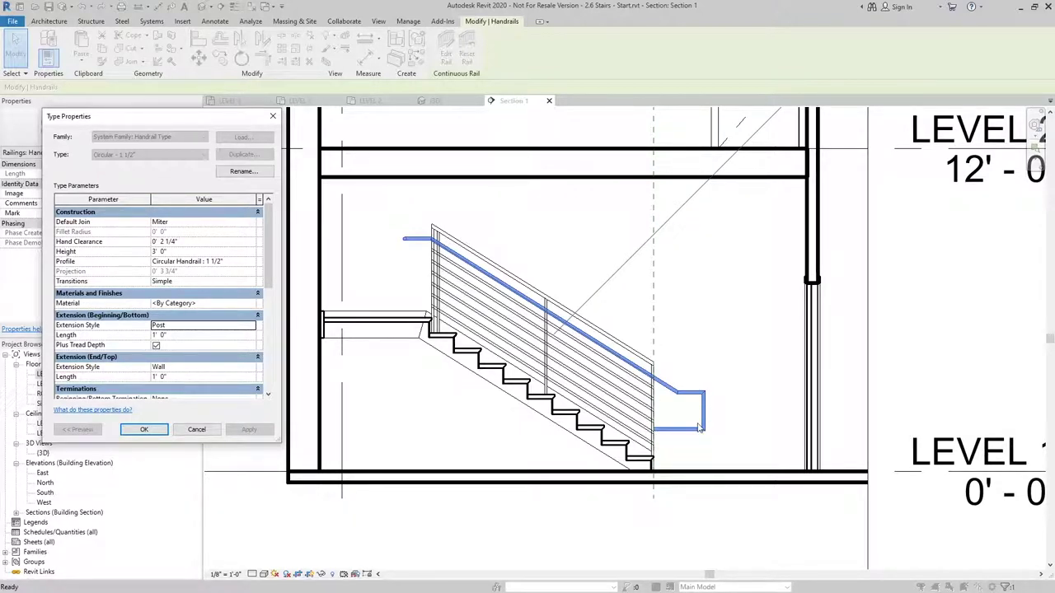
click(251, 326)
click(169, 343)
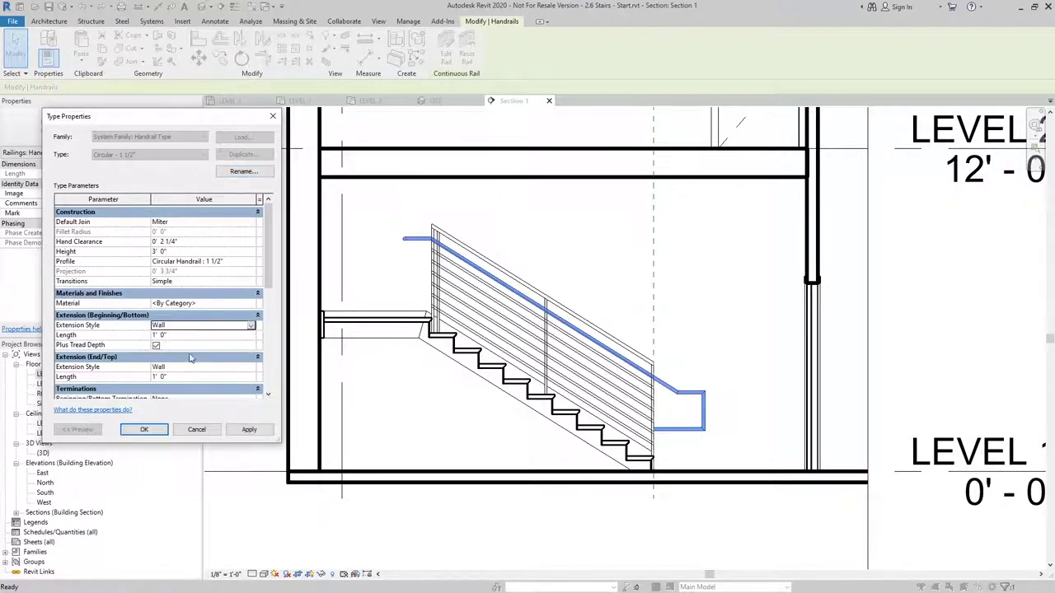